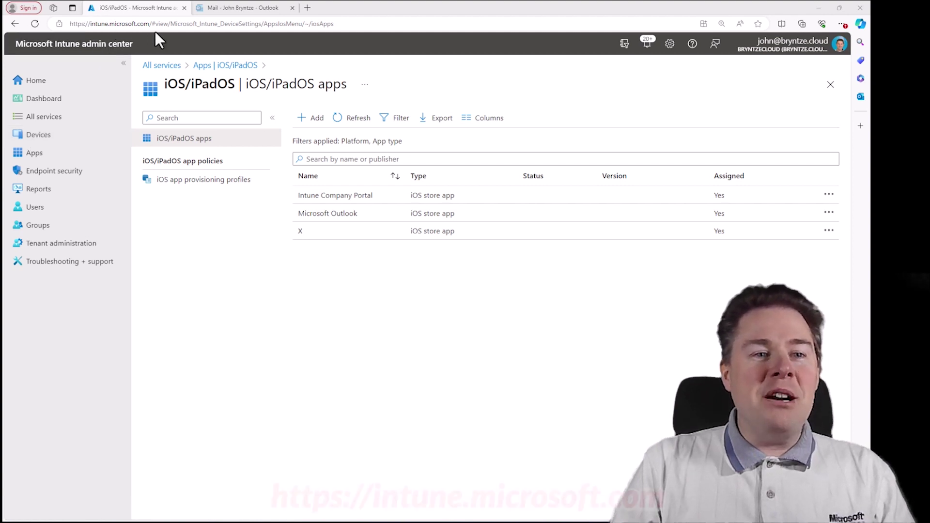
Step: Go to Devices > iOS/iPadOS > Compliance policies, which lists 0 policies
left_click(57, 135)
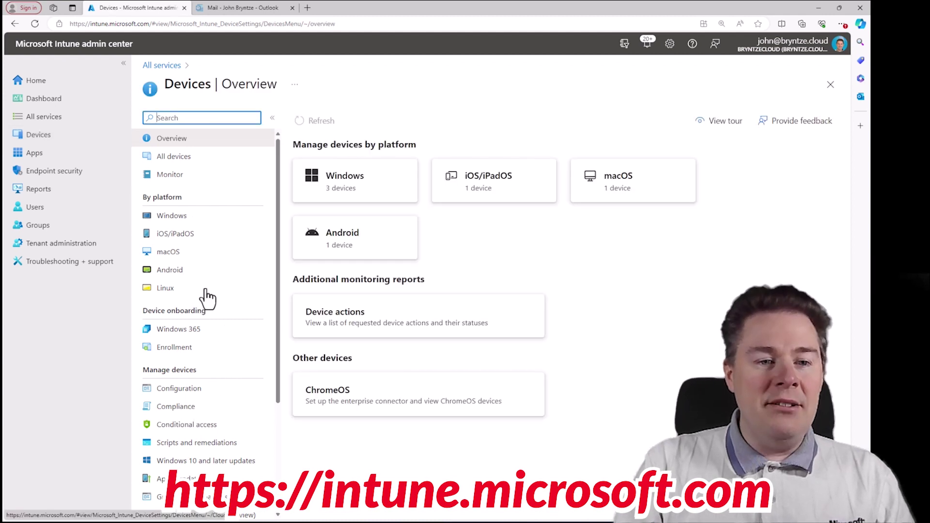
left_click(169, 236)
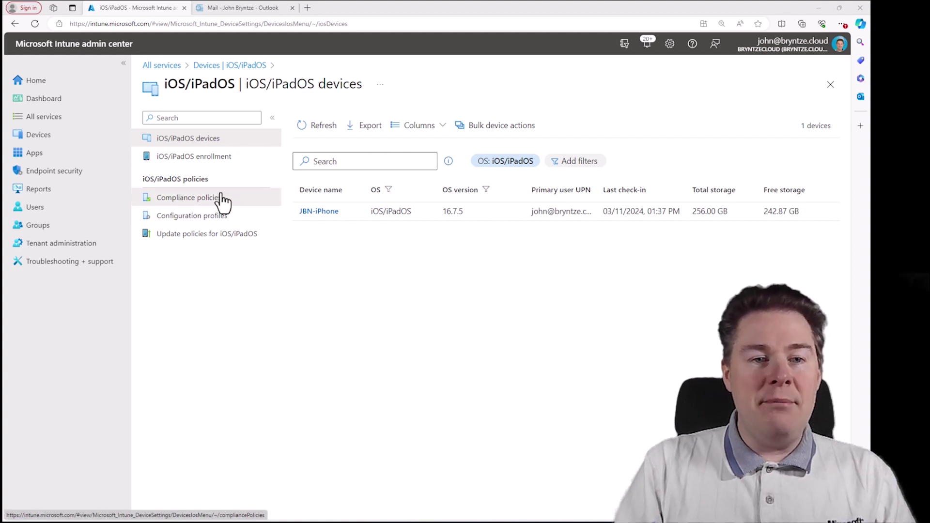
left_click(194, 199)
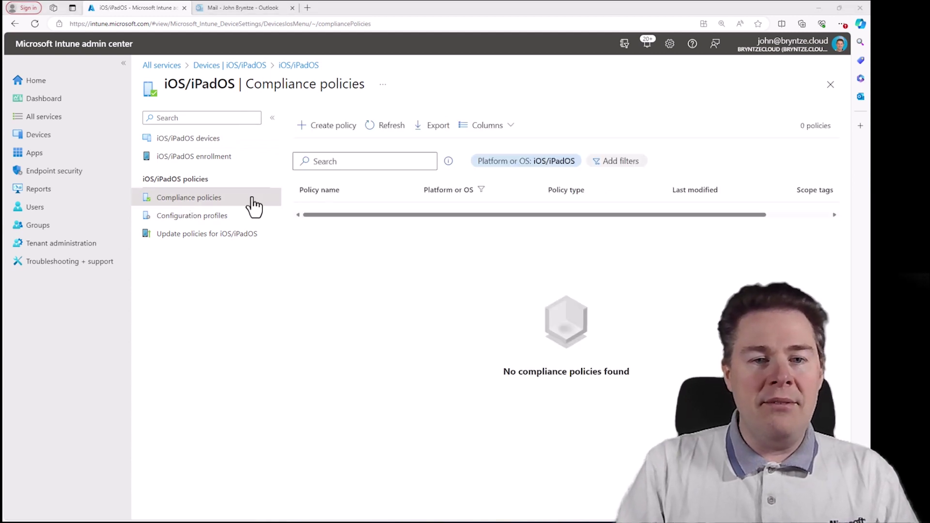
Step: Start a new iOS compliance policy named 'Not Jailbroken' with description 'Check if iPhone is jailb…'
left_click(332, 129)
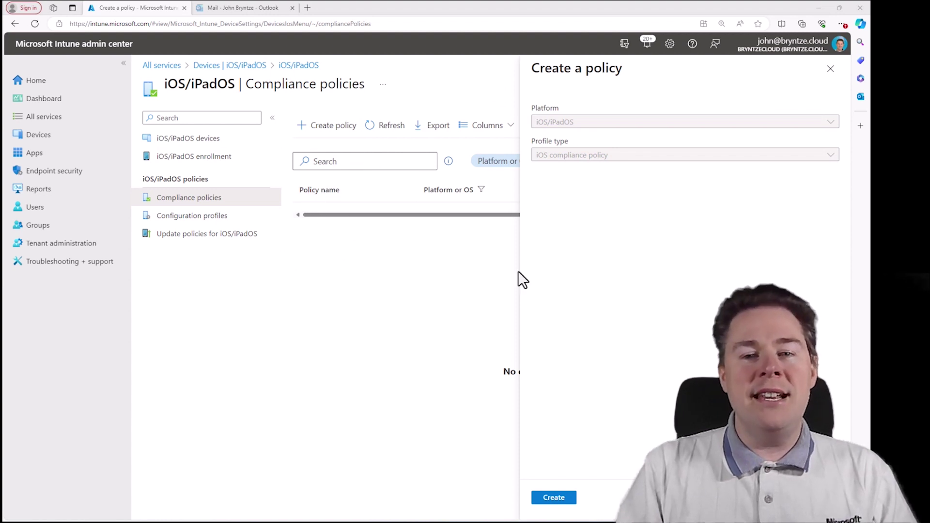
left_click(558, 499)
left_click(297, 151)
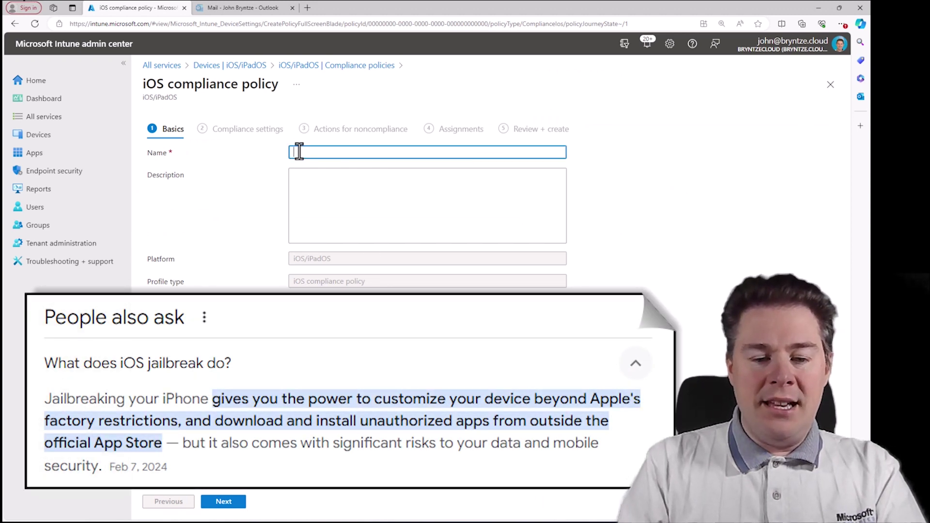
type("Not ")
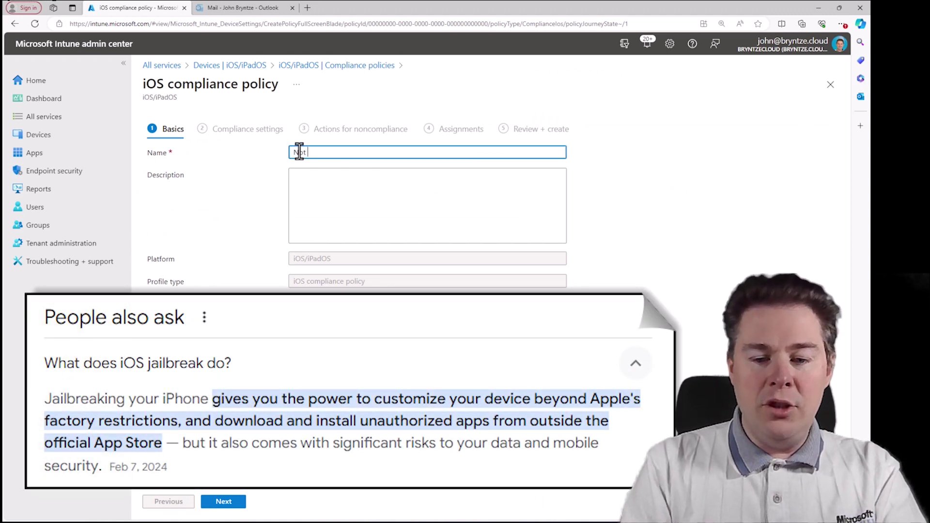
type("Jailbroken")
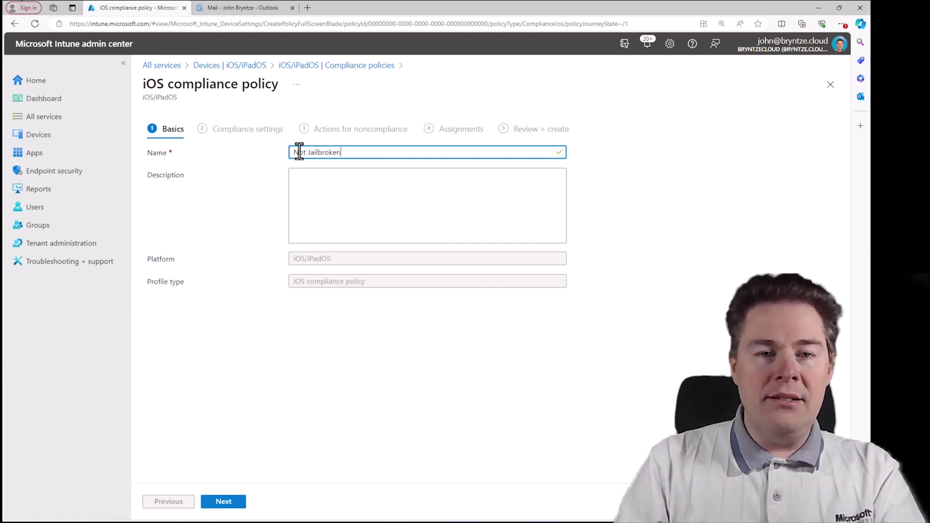
left_click(315, 199)
type("Chec")
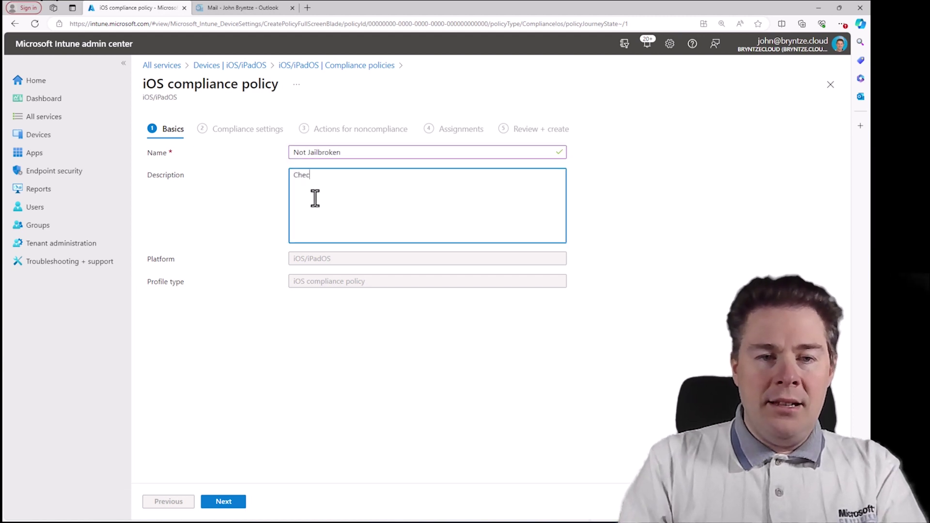
type("k if ")
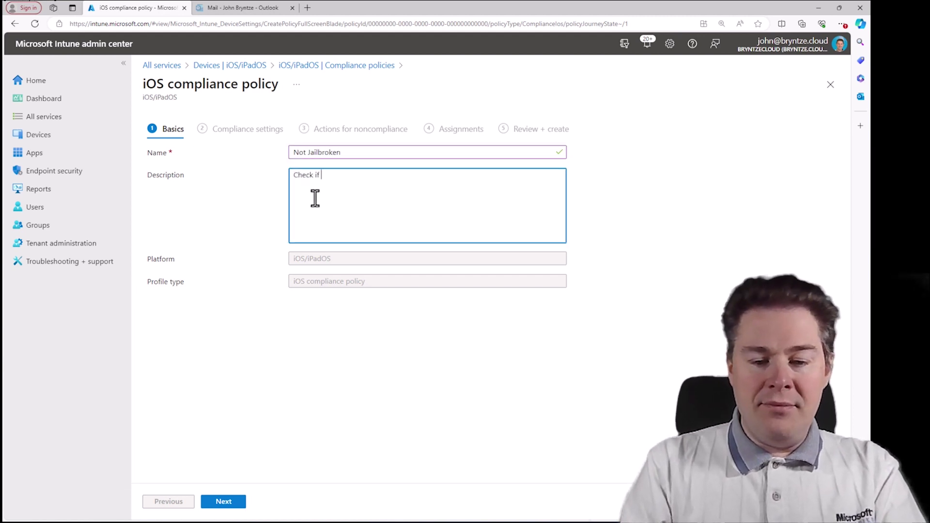
type("iPhone is j")
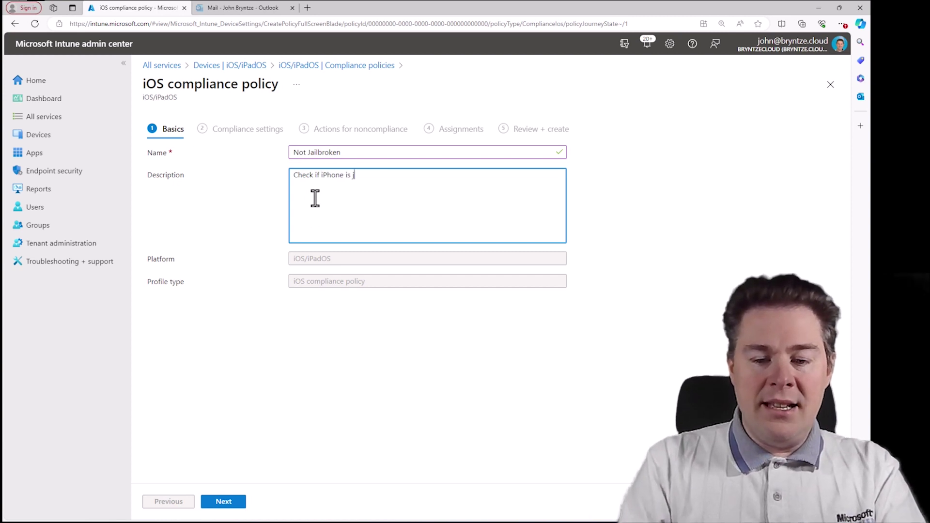
type("ailbroken, if it is, it is NOT compliant")
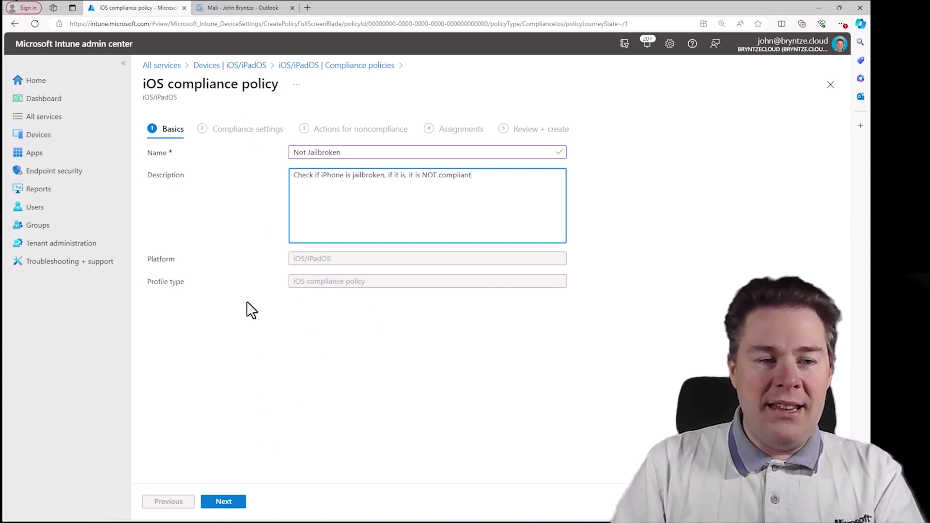
Step: Under Device Health, set Jailbroken devices to Block and leave Device Threat Level Not configured
left_click(220, 504)
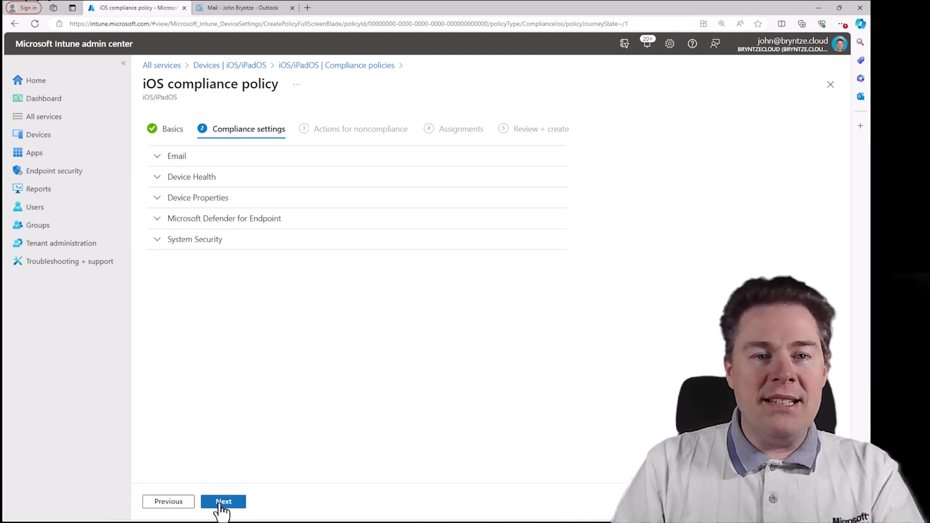
left_click(156, 178)
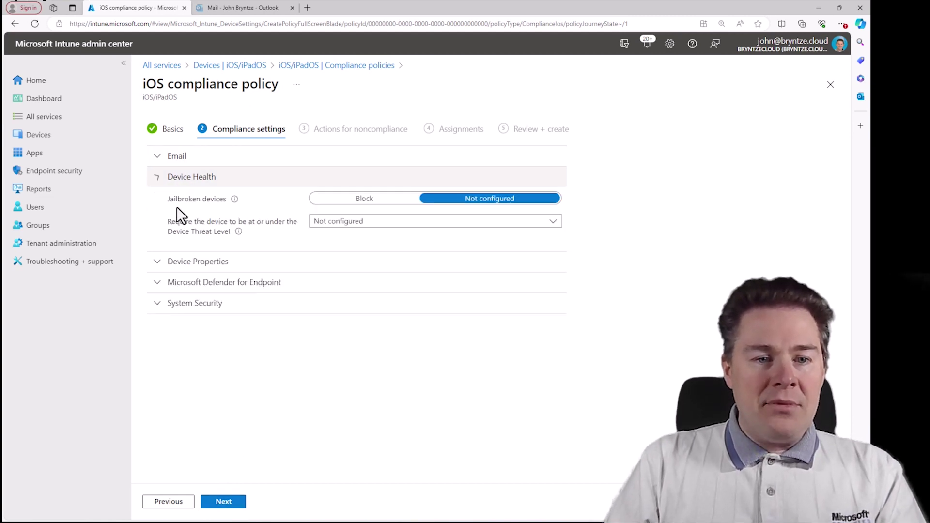
left_click(345, 200)
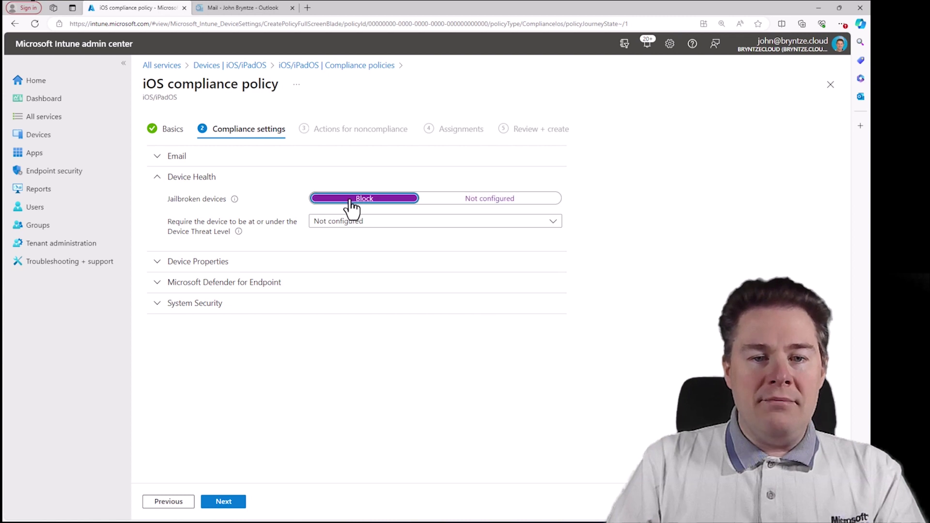
mouse_move(233, 200)
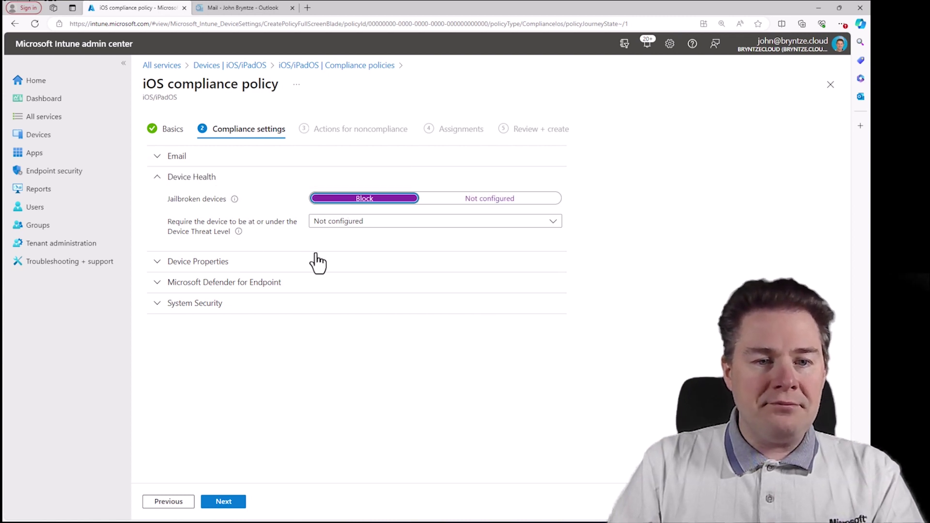
mouse_move(240, 232)
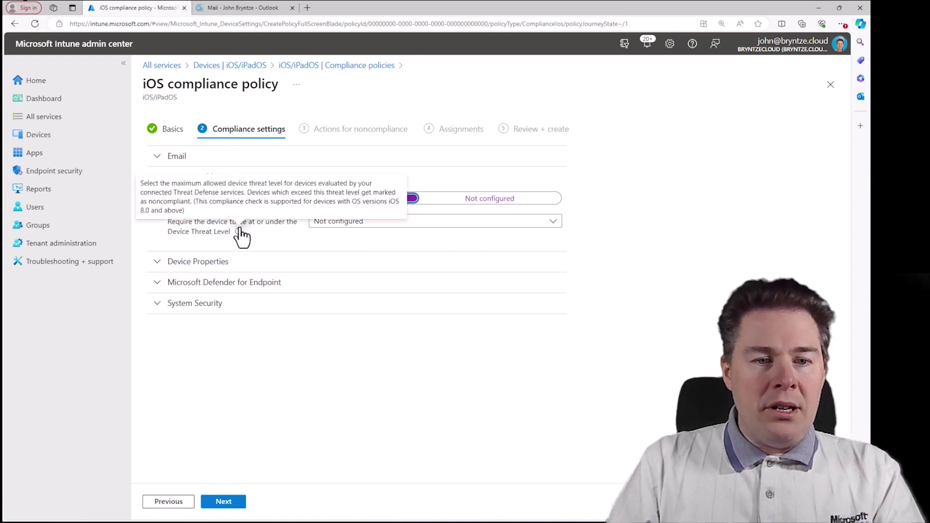
left_click(335, 224)
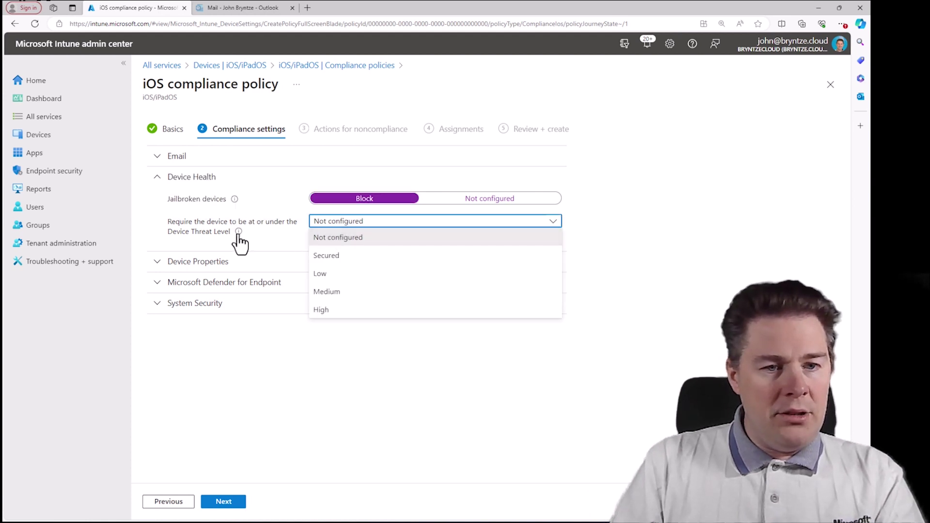
mouse_move(238, 232)
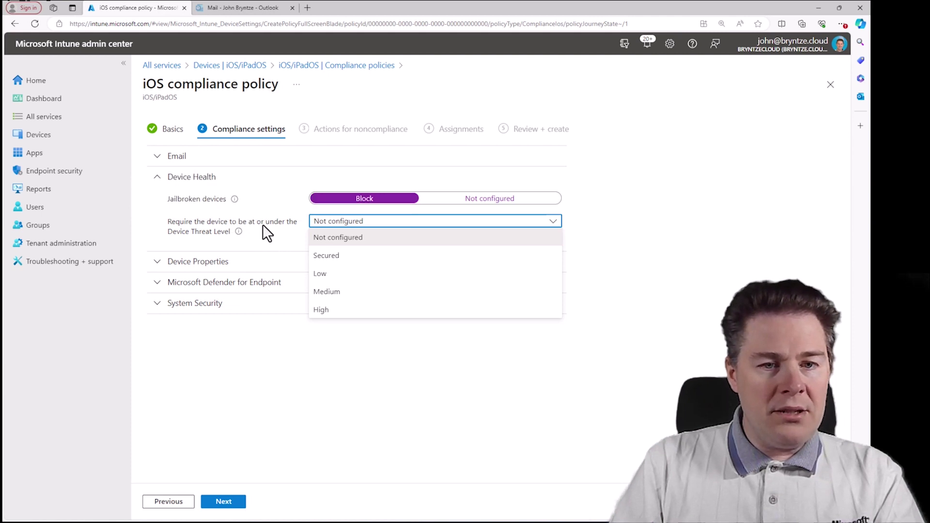
left_click(276, 230)
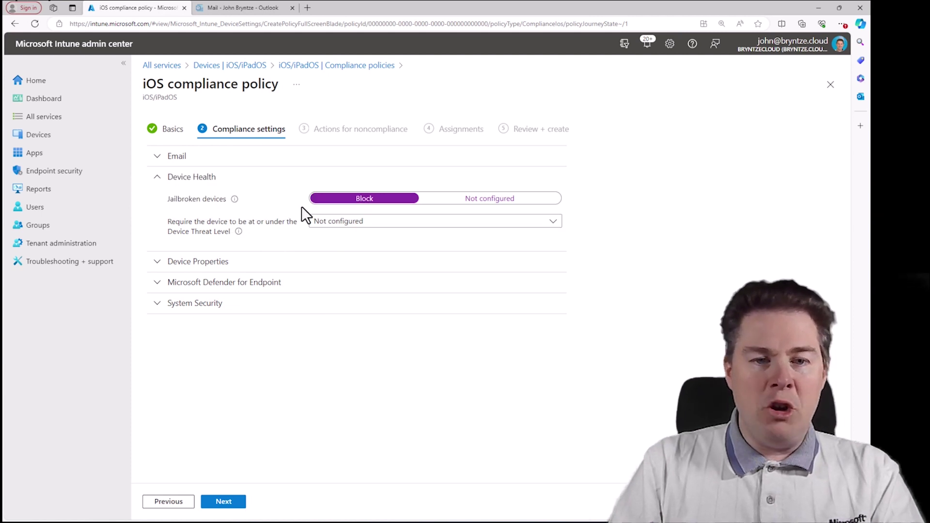
left_click(223, 502)
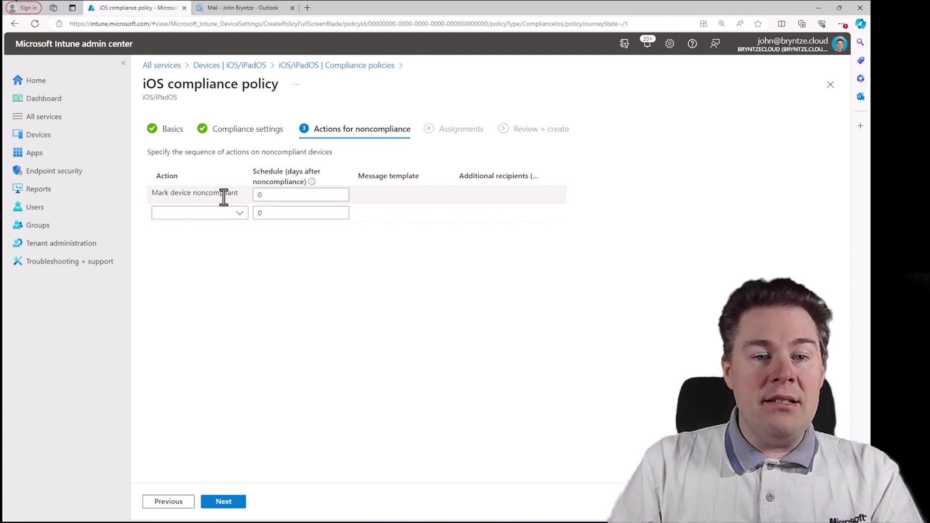
Step: Add a 'Send push notification' noncompliance action scheduled for 1 day
left_click(279, 196)
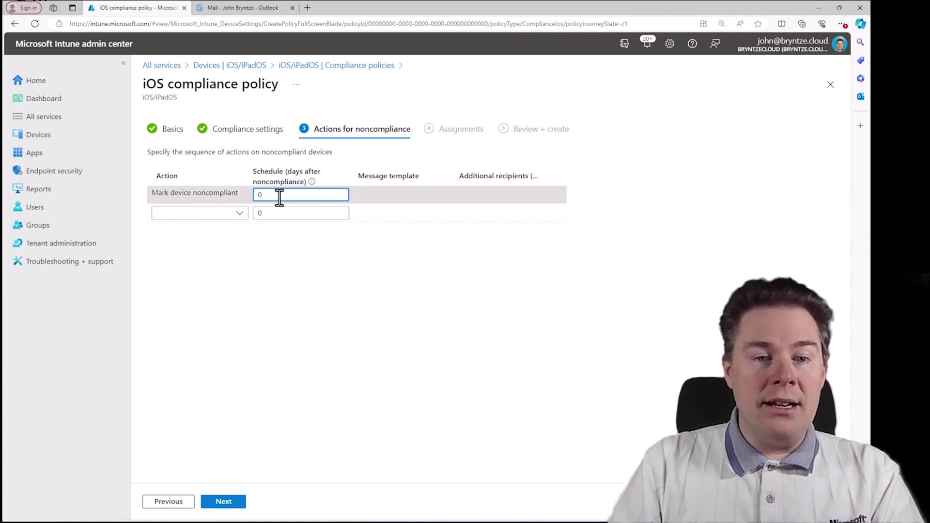
left_click(240, 215)
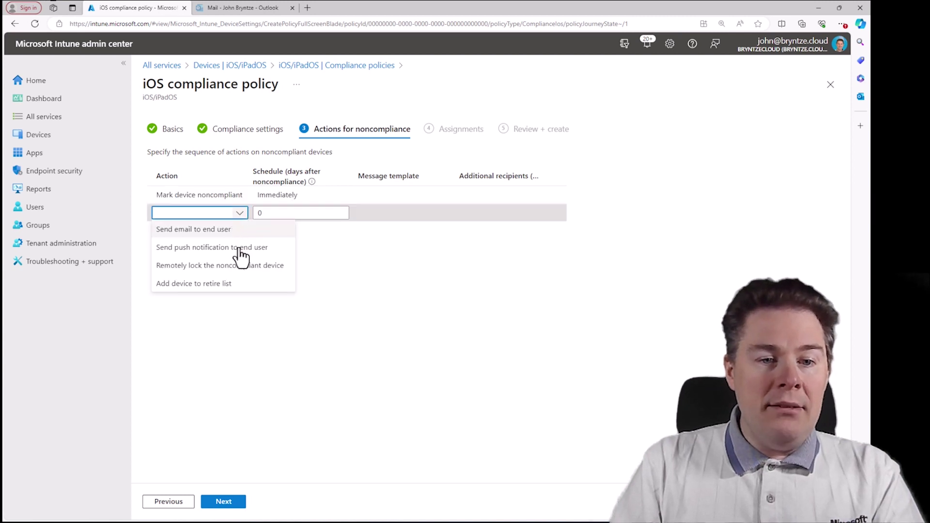
left_click(216, 248)
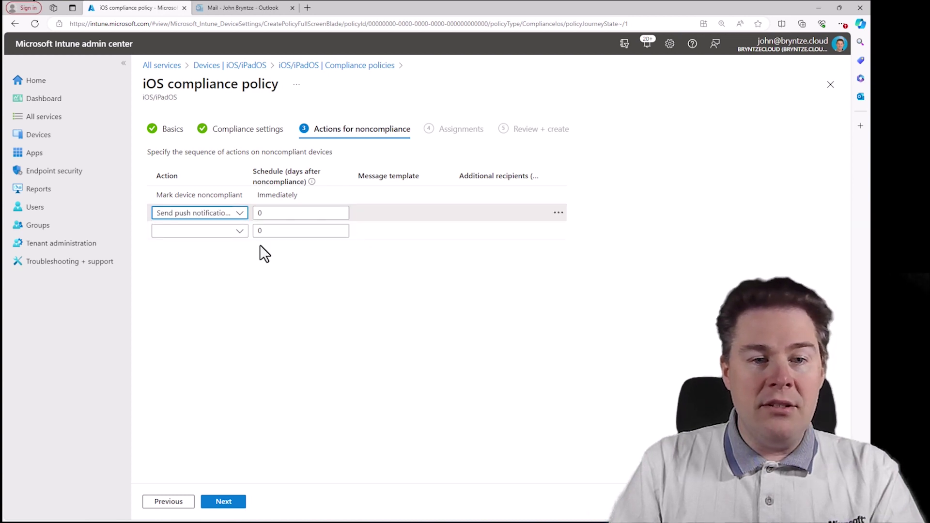
left_click(273, 217)
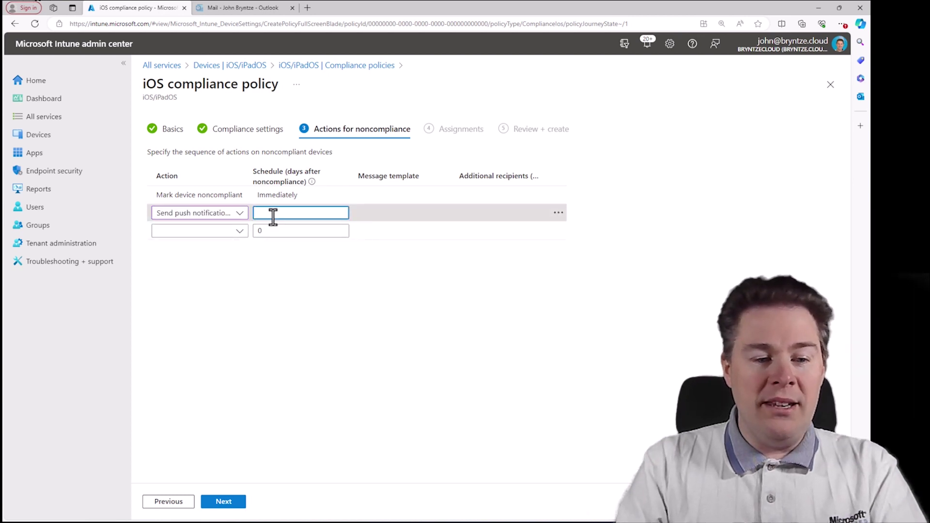
type("1")
left_click(416, 260)
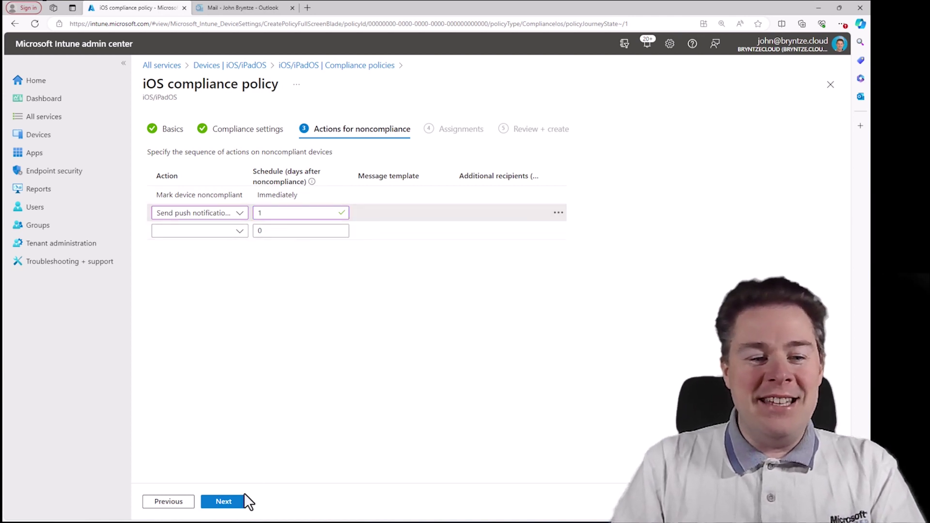
left_click(228, 503)
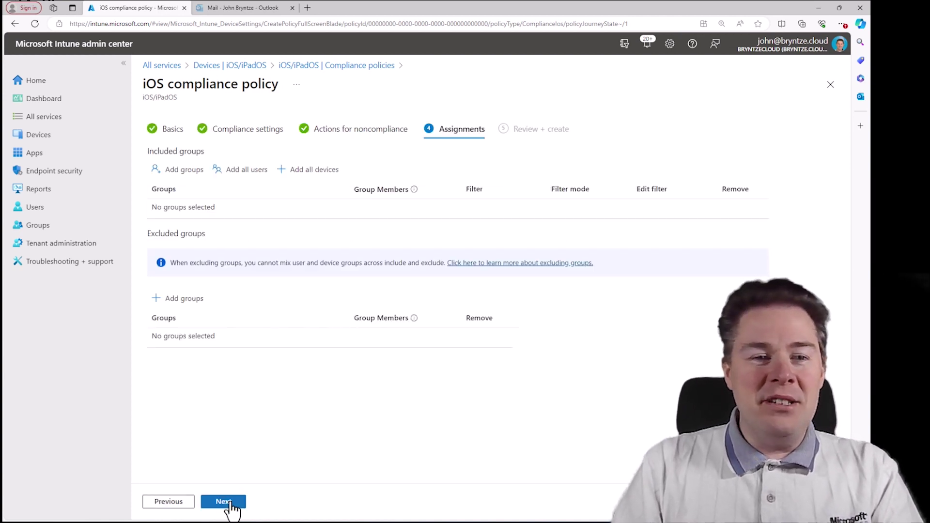
Step: Include the JBN - All iPhone Devices group (2 devices) in the policy assignments
left_click(184, 171)
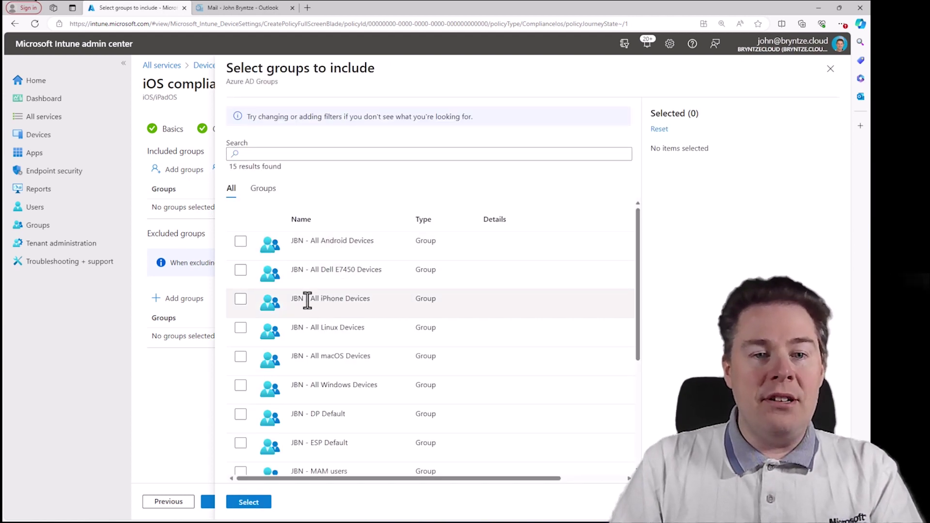
left_click(241, 299)
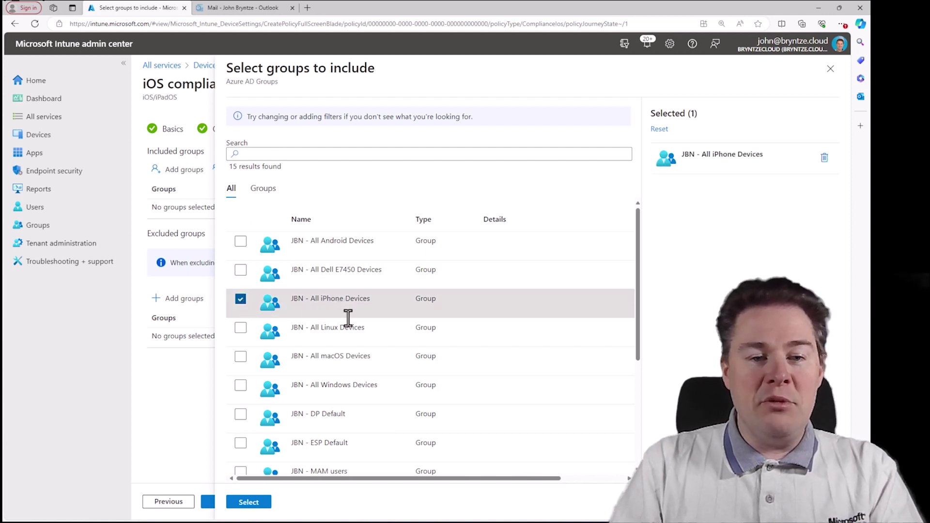
left_click(248, 502)
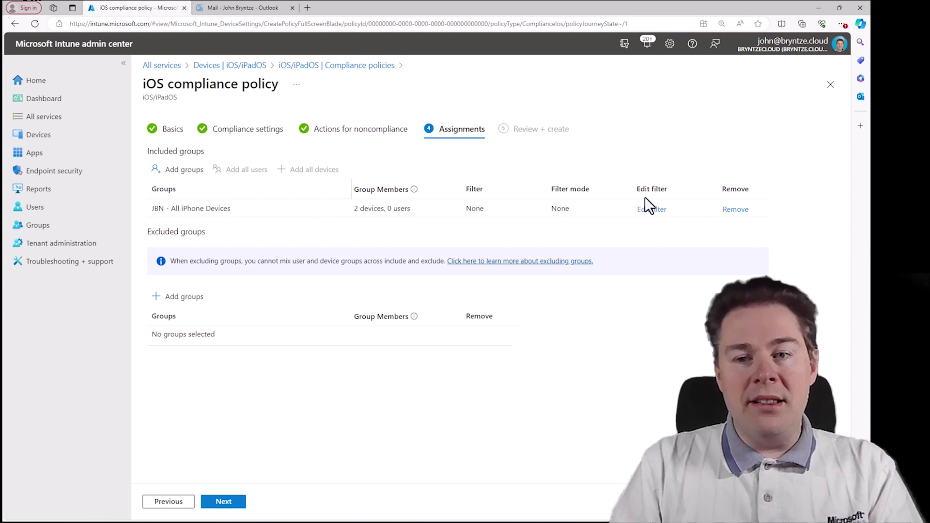
Step: Review the Not Jailbroken policy summary and create the policy
left_click(230, 502)
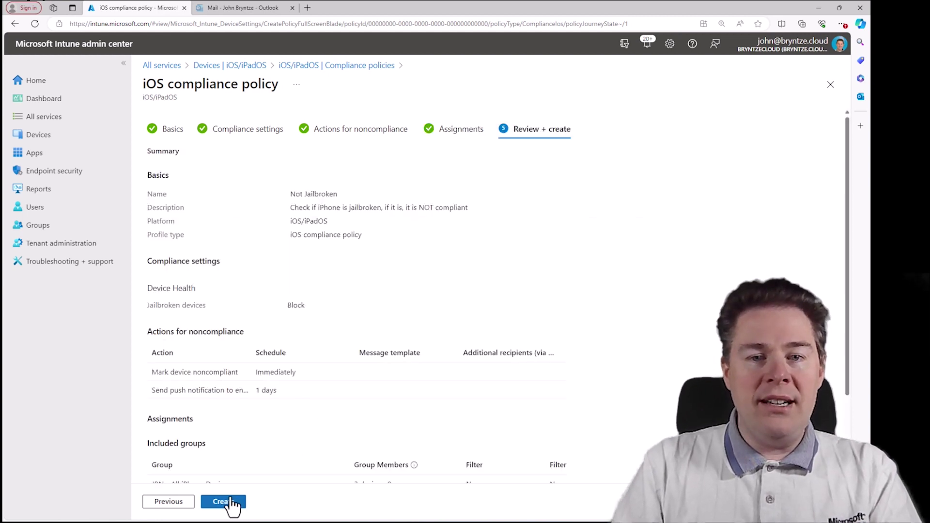
left_click(230, 502)
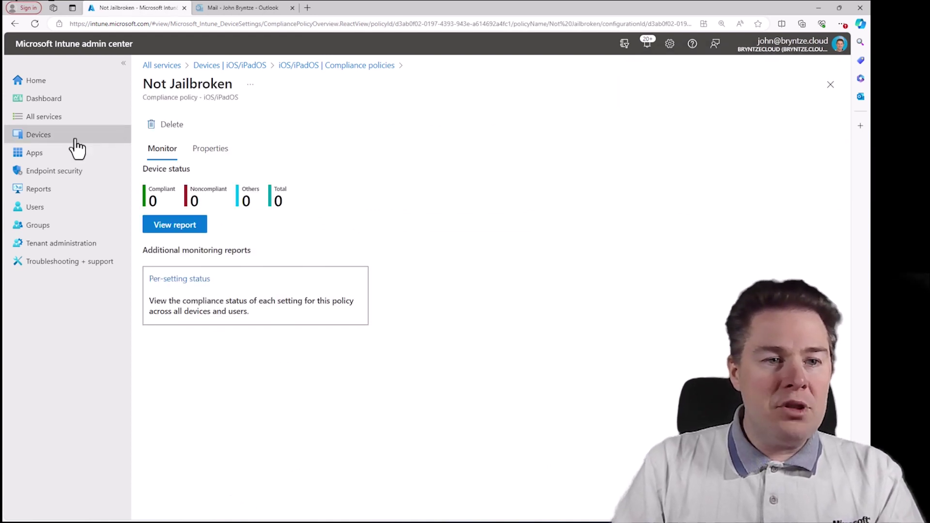
Step: Check JBN-iPhone's OS version 16.7.5 in All devices, then return to iOS/iPadOS compliance policies
left_click(42, 138)
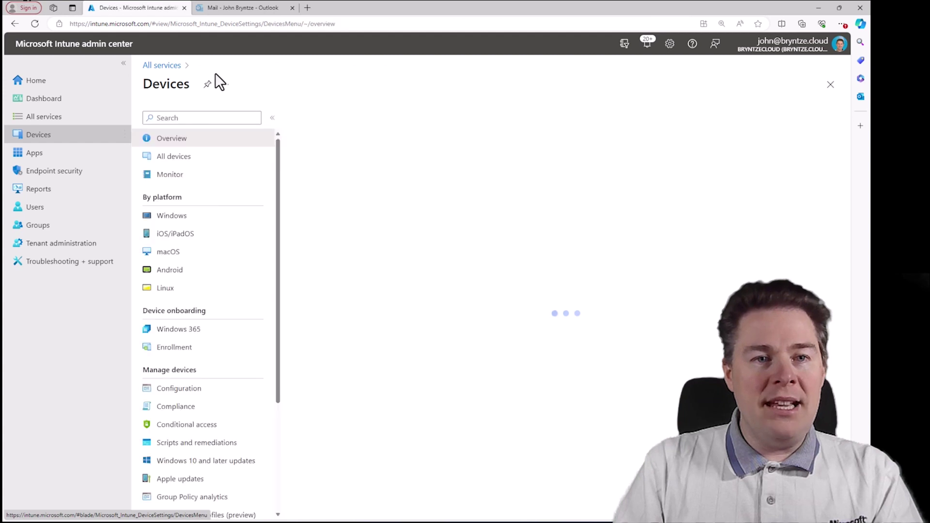
left_click(184, 162)
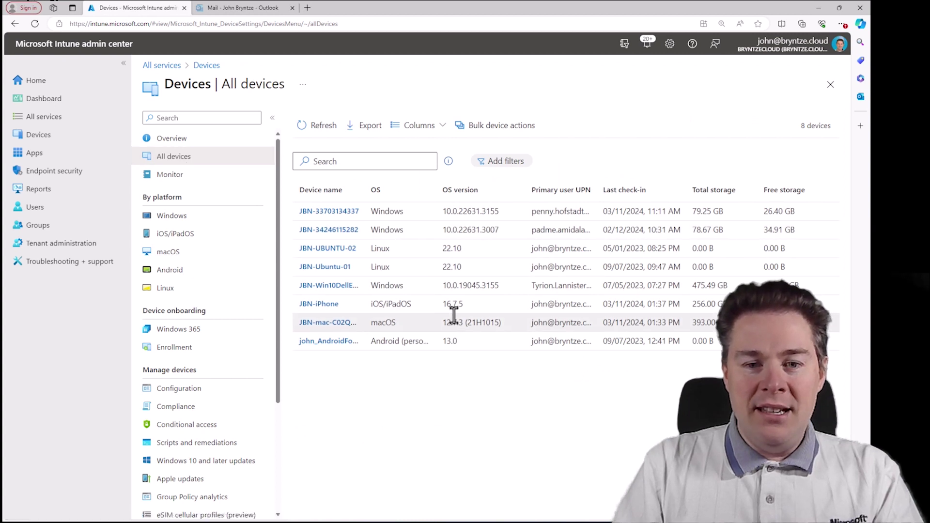
left_click_drag(462, 304, 442, 303)
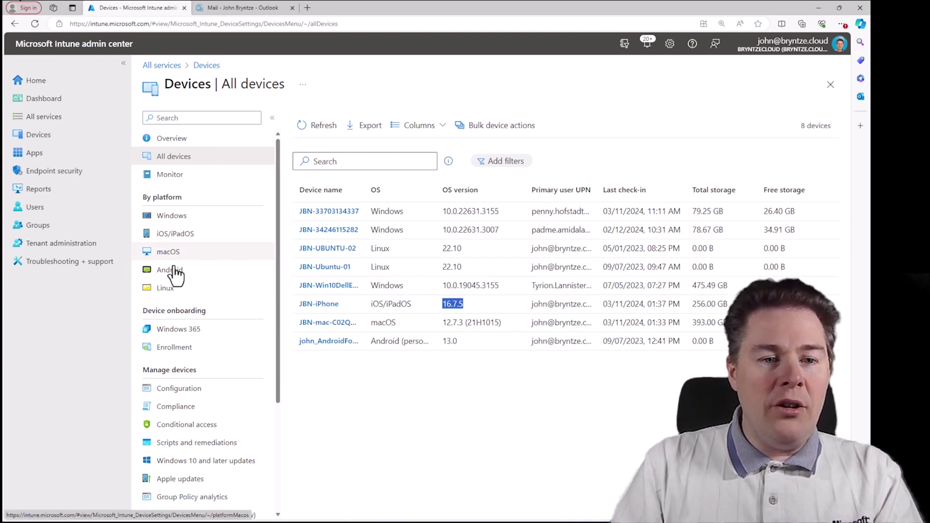
left_click(170, 236)
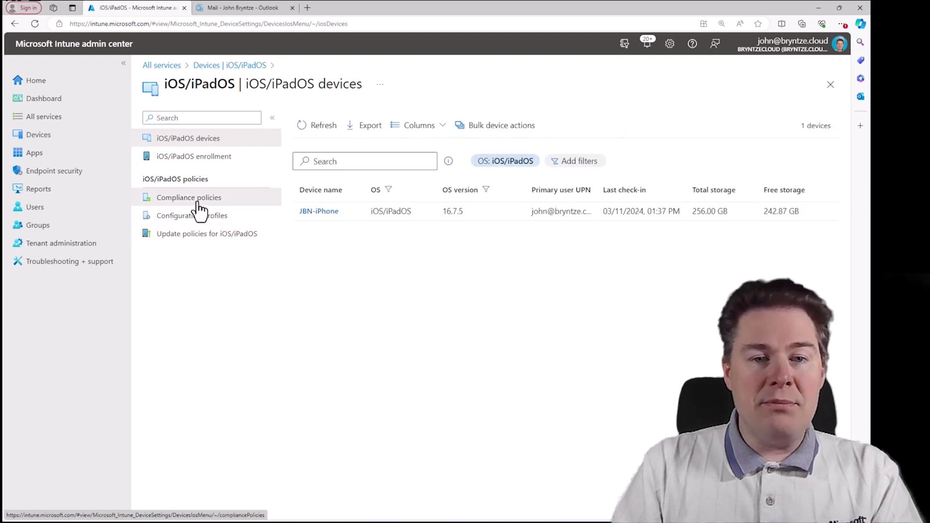
left_click(198, 204)
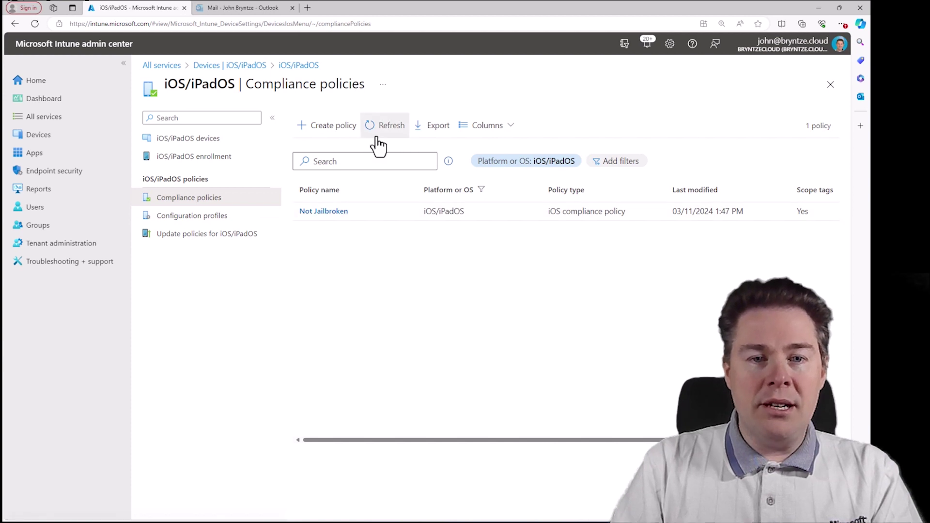
Step: Create iOS policy 'Apple iOS/iPadOS Minimum allowed OS' described 'JBN security doesn't accept lower iOS than 16.7.5'
left_click(334, 127)
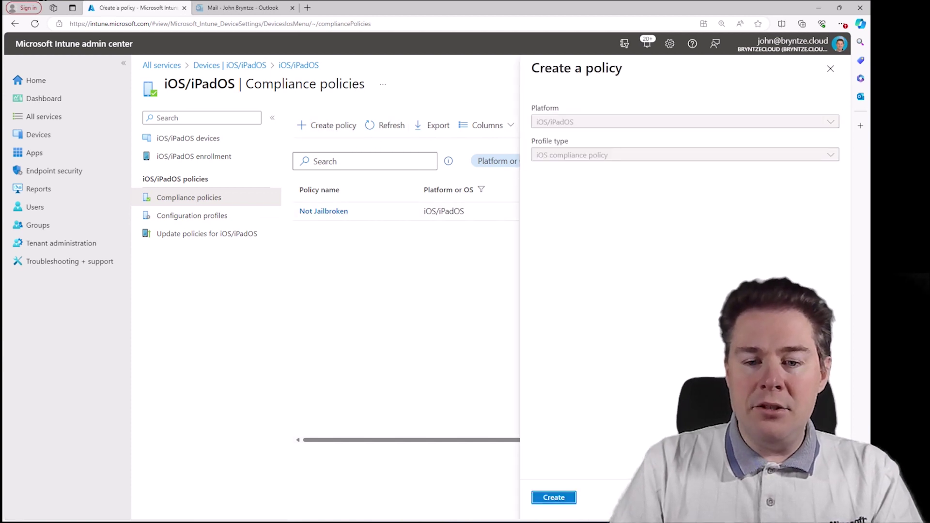
left_click(555, 499)
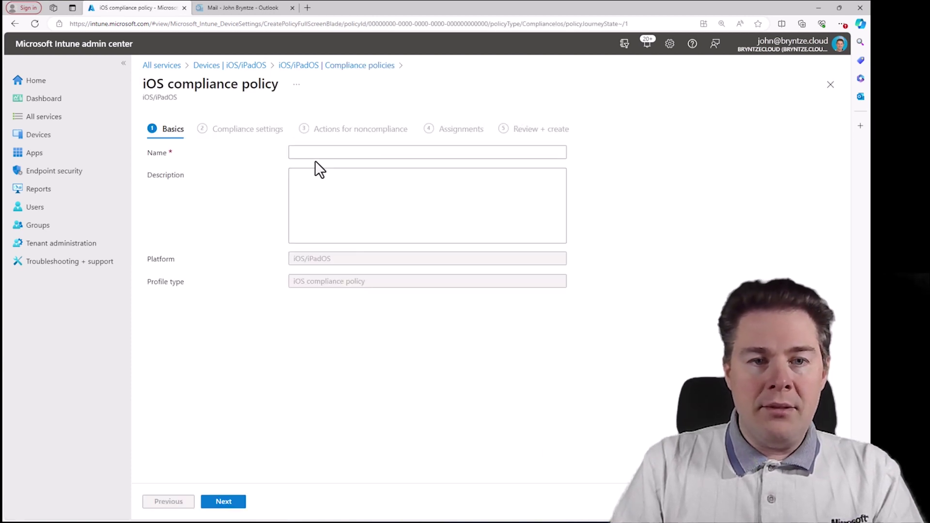
left_click(308, 153)
type("Apple iOS/iPad")
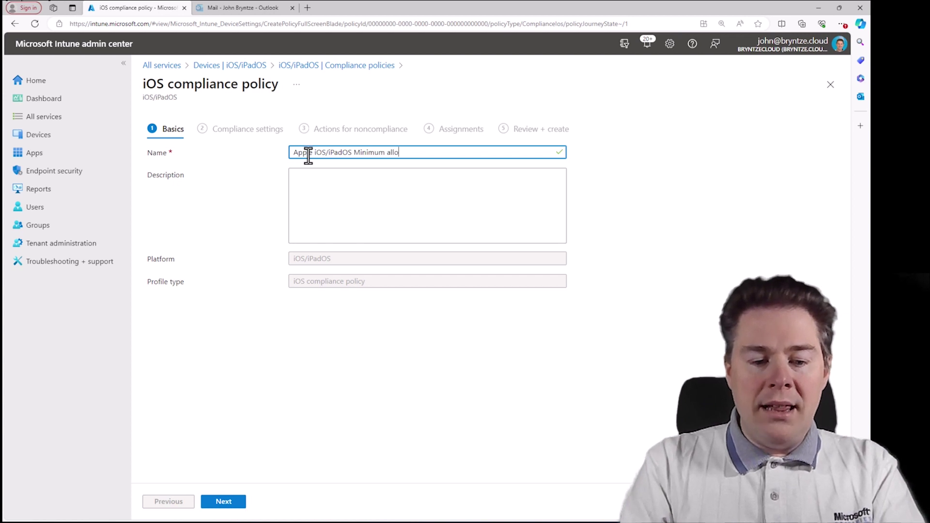
type("OS")
key("Tab")
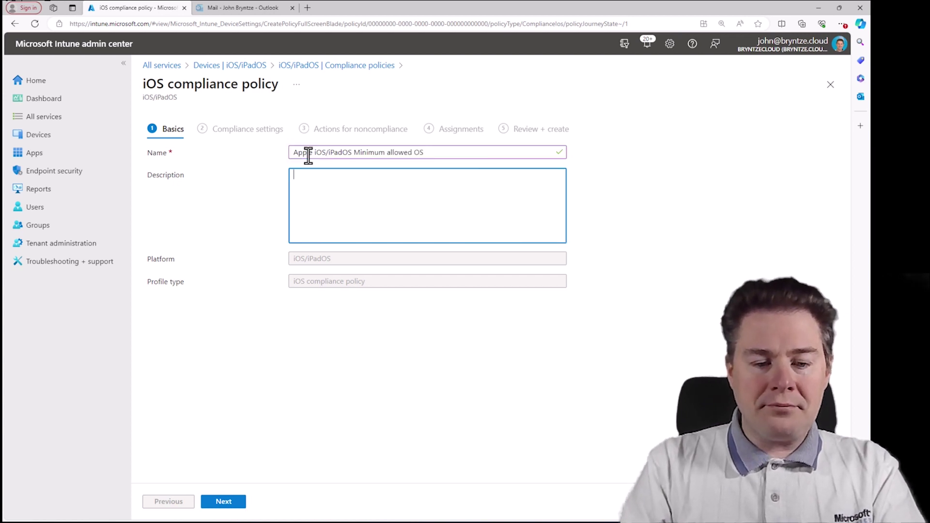
type("JBN ")
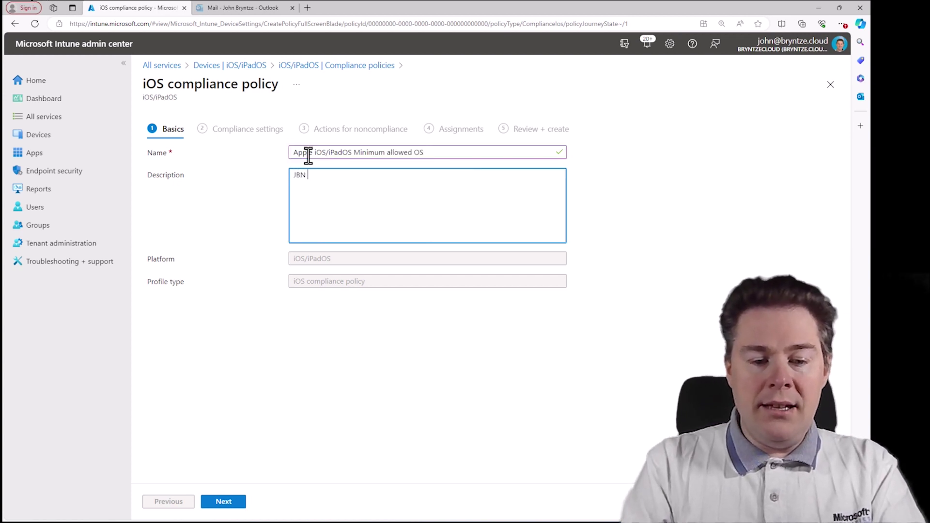
type("security doesn't accept")
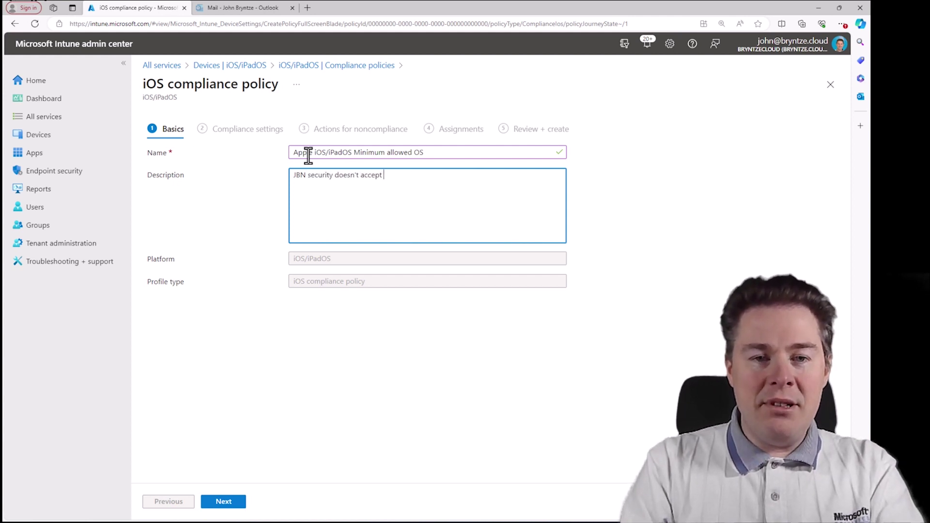
type(" lower iOS than 16.7.5")
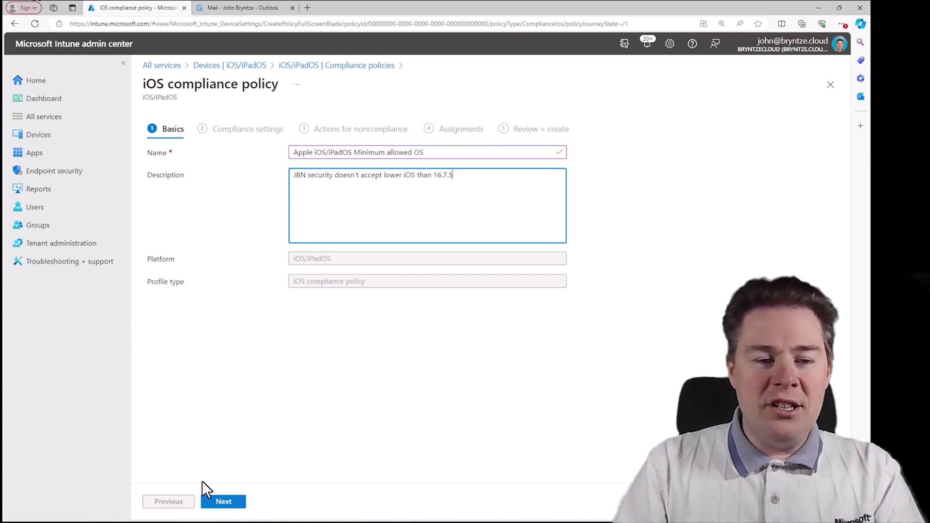
left_click(227, 504)
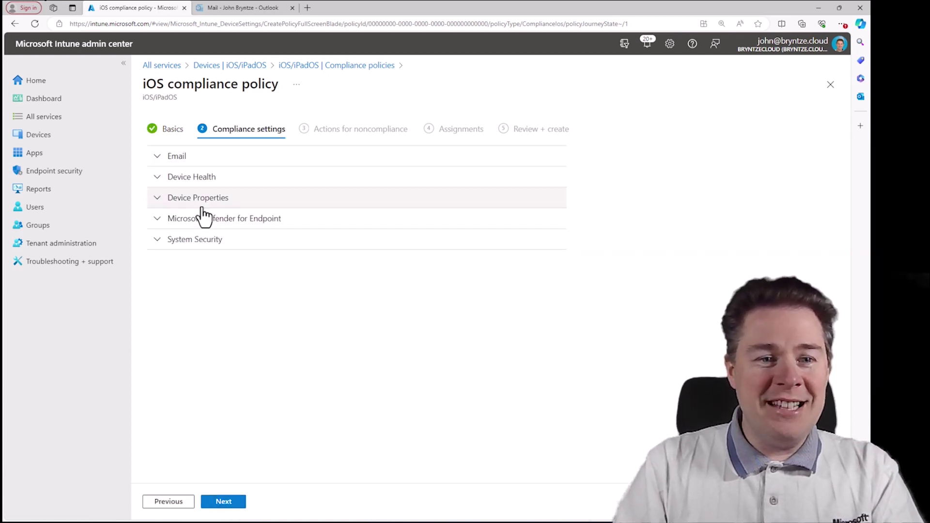
Step: Under Device Properties, set the minimum OS version to 16.7.5
left_click(157, 202)
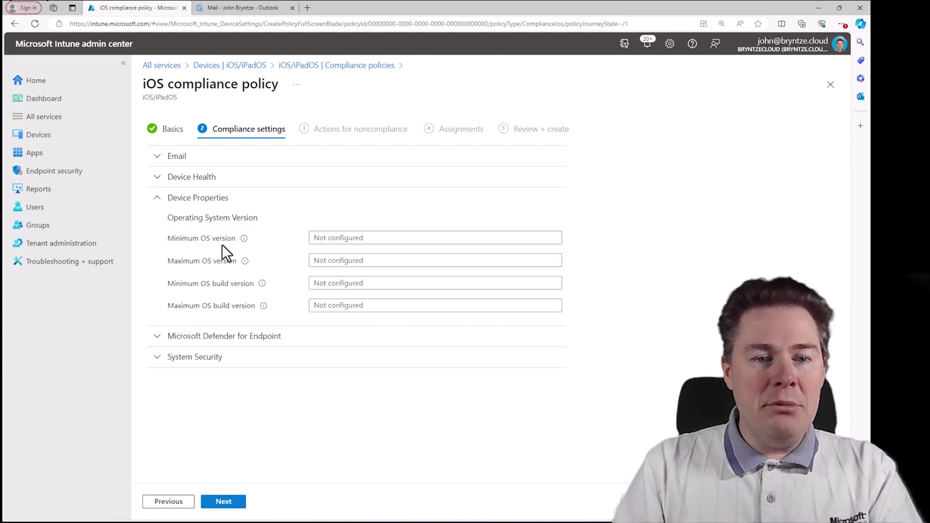
mouse_move(245, 242)
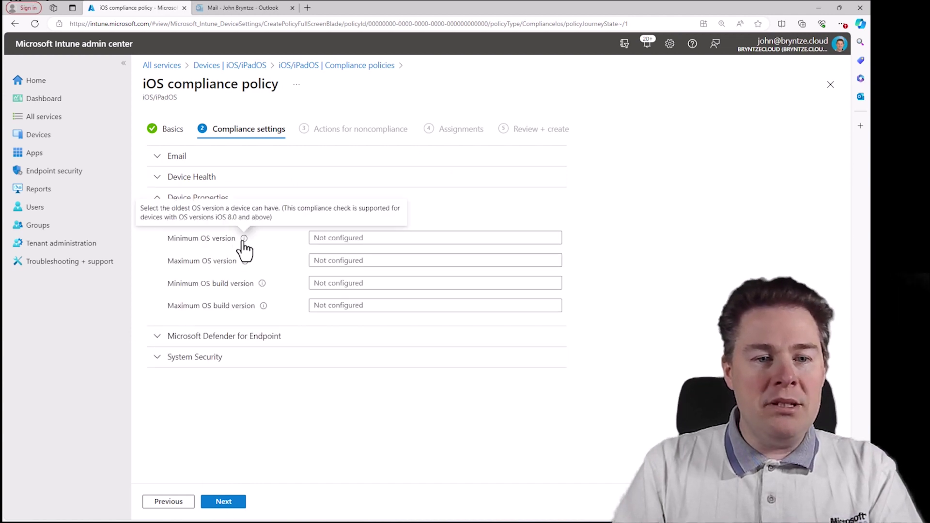
left_click(337, 239)
type("16.7.5")
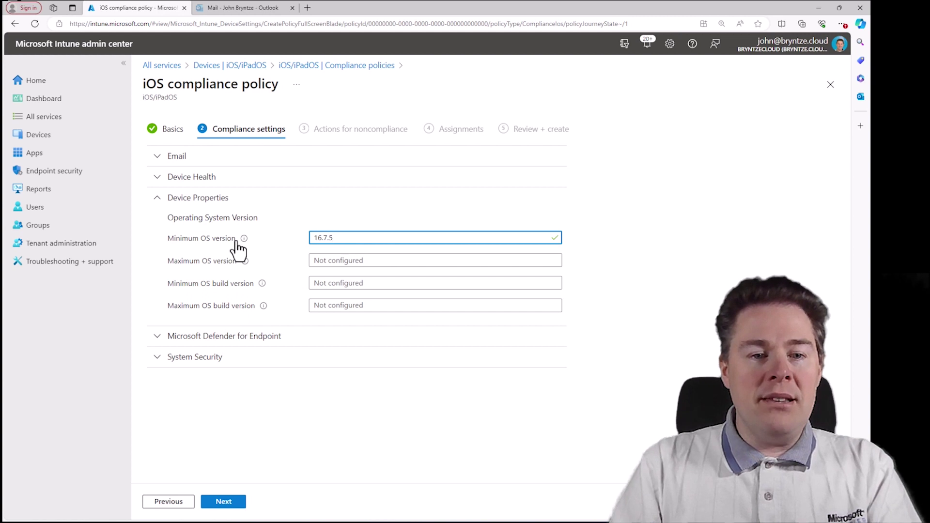
left_click(234, 504)
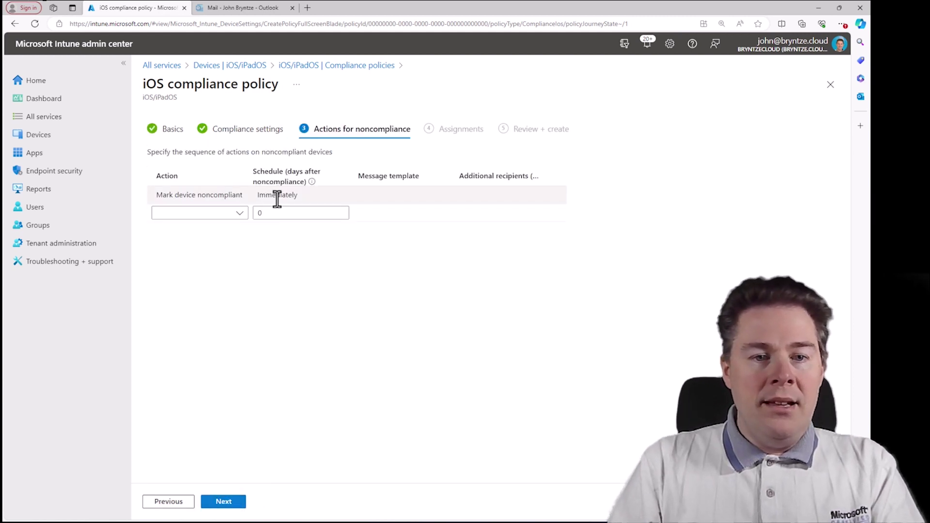
Step: Add a 'Remotely lock the noncompliant device' action scheduled 10 days after noncompliance
left_click(272, 196)
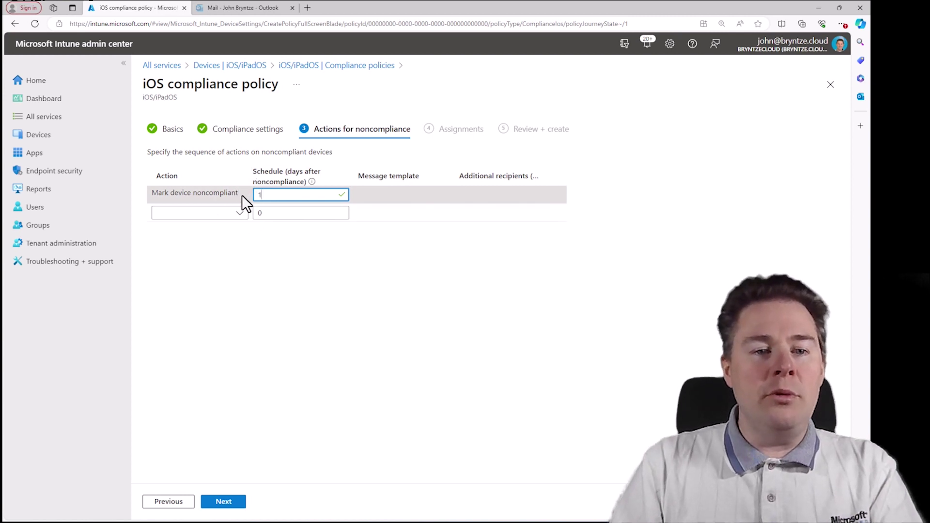
left_click(222, 226)
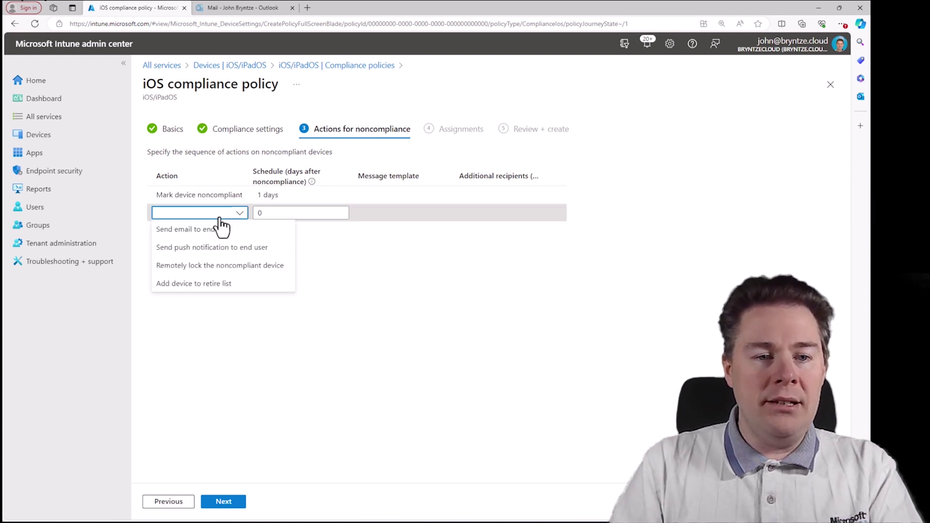
left_click(231, 265)
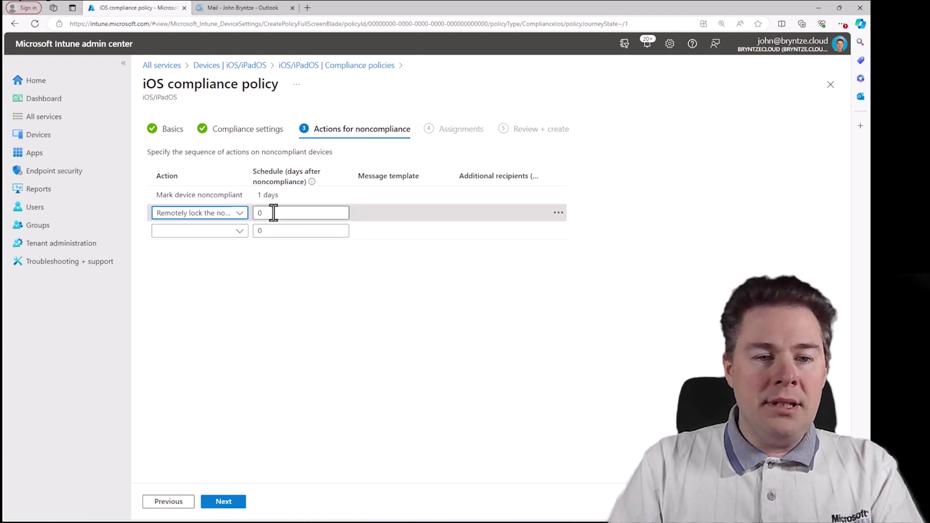
left_click(274, 213)
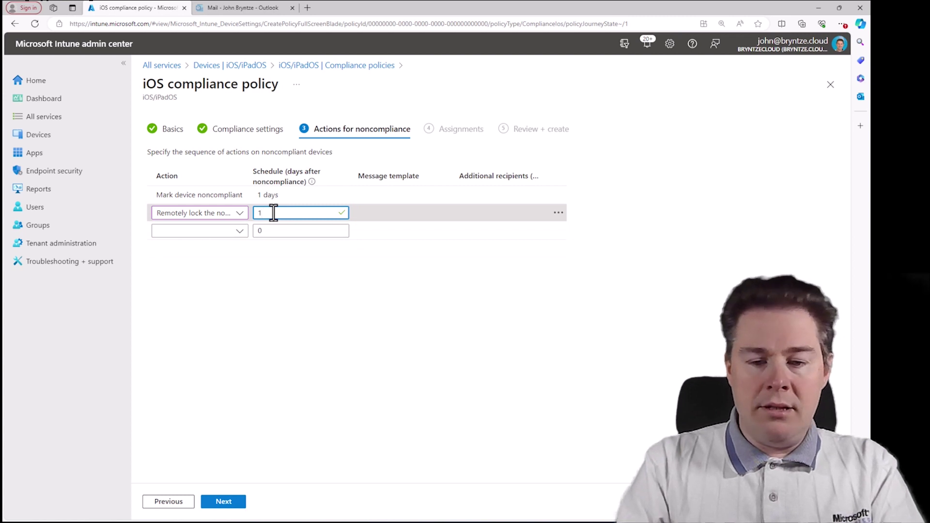
left_click(320, 301)
left_click(239, 503)
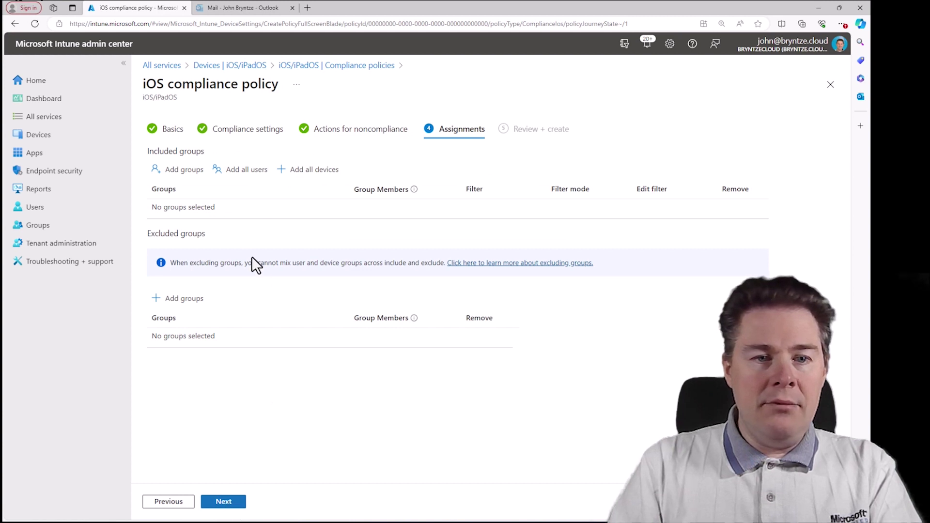
Step: Assign the Minimum allowed OS policy to JBN - All iPhone Devices, create it, and return to the policies list
left_click(183, 171)
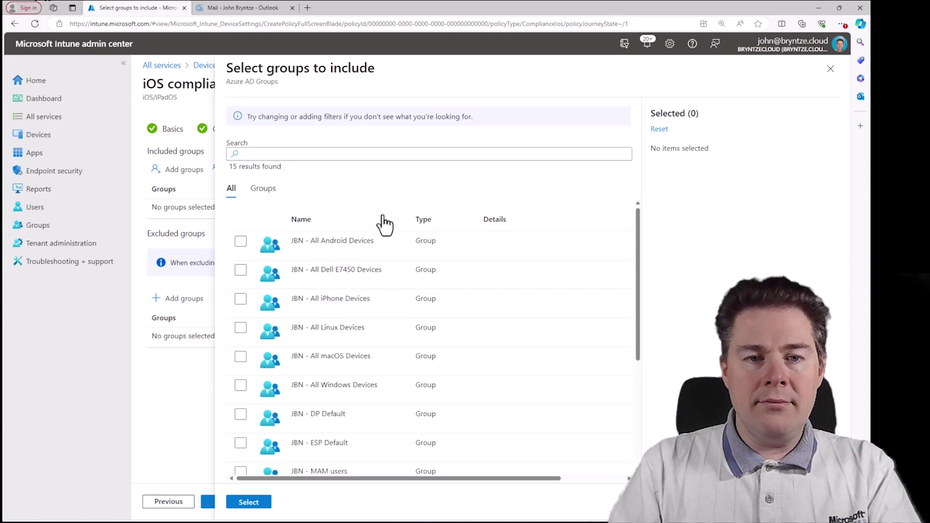
left_click(243, 299)
left_click(248, 502)
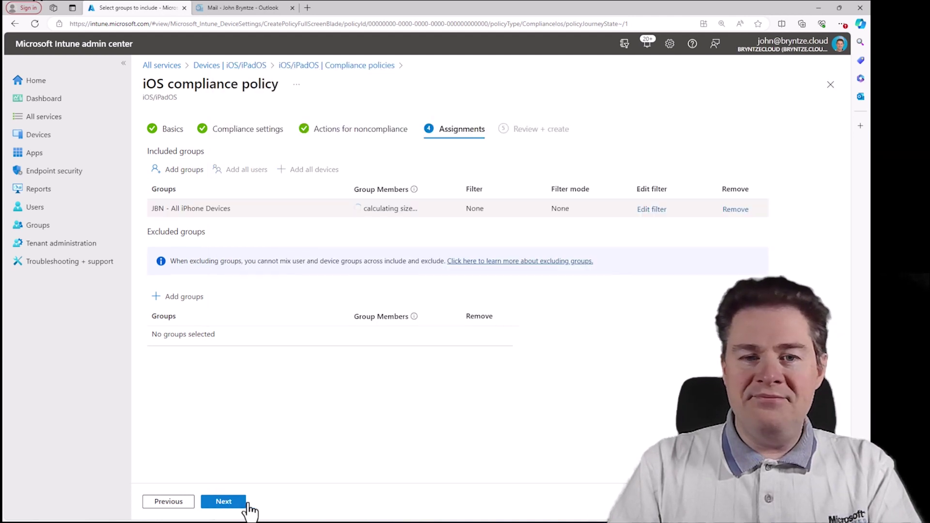
left_click(224, 503)
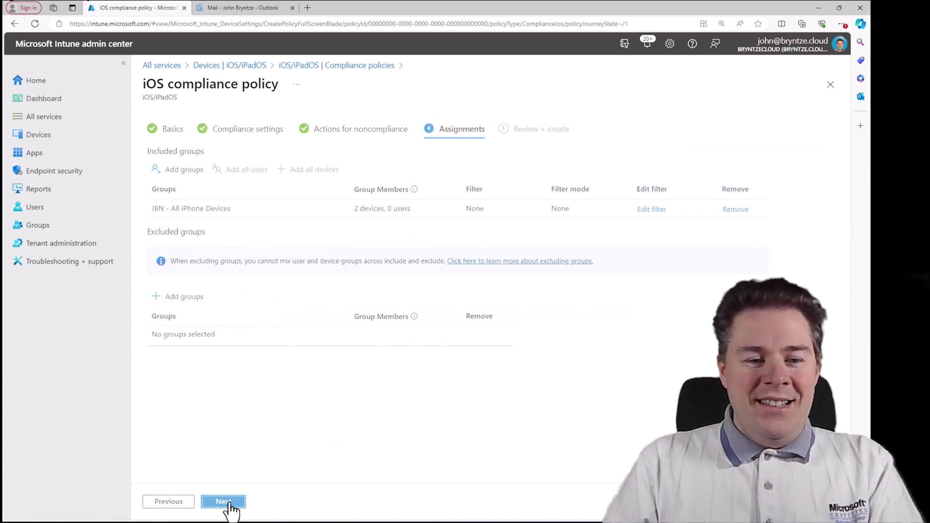
left_click(224, 502)
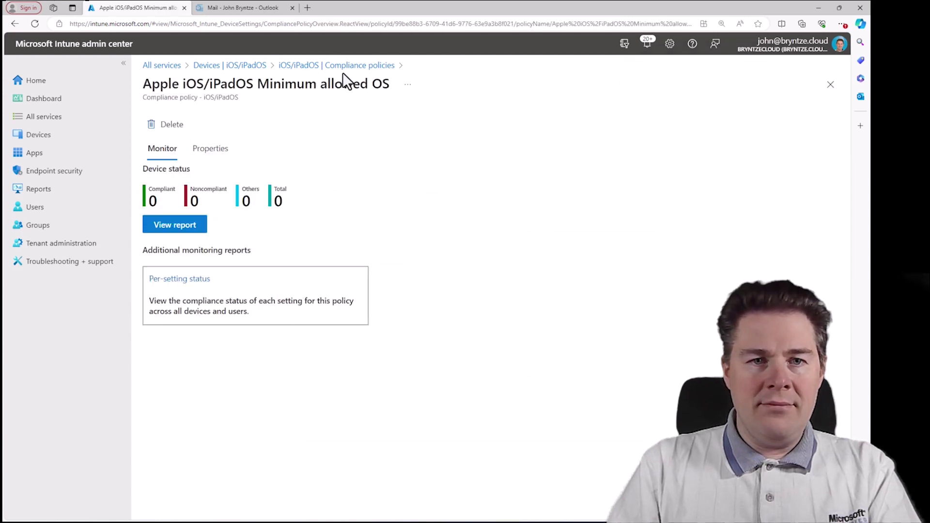
left_click(310, 68)
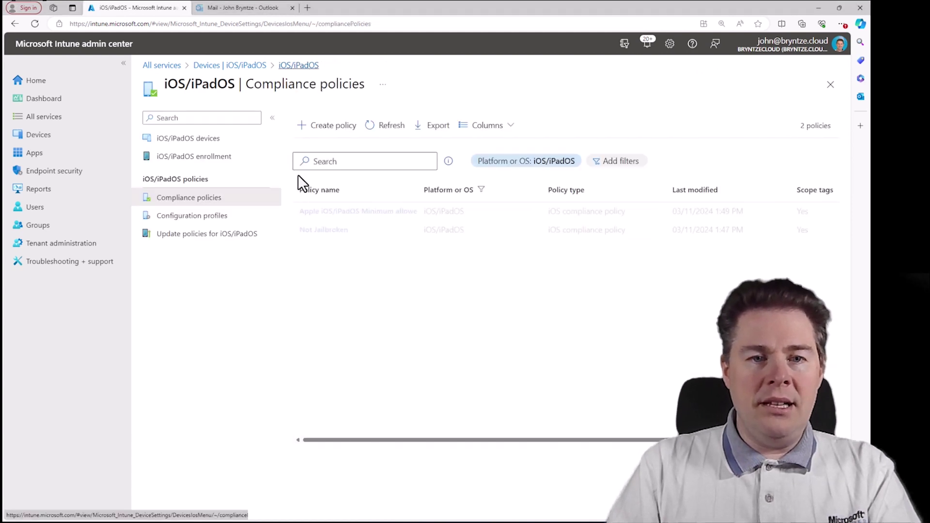
Step: Start an iOS/iPadOS compliance policy named 'No more than 15 min inactivity before lock screen', reusing the name as its description
left_click(329, 129)
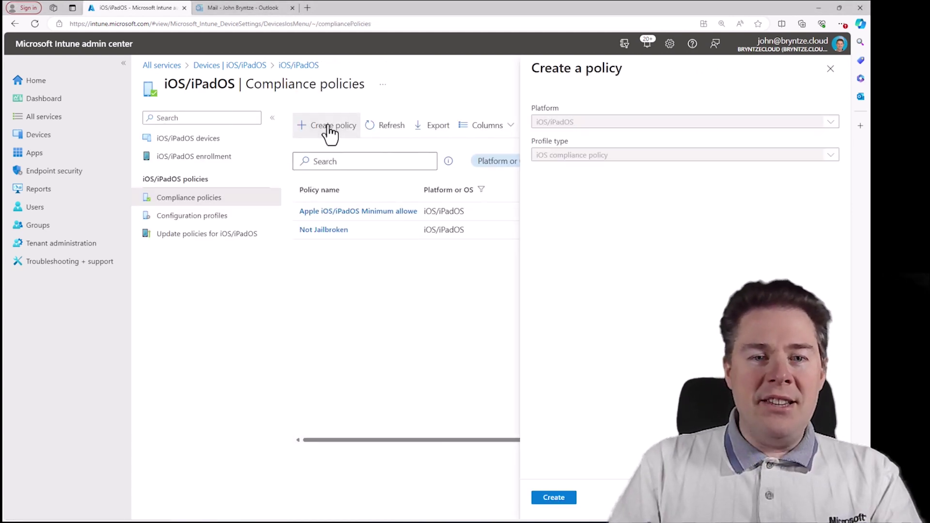
left_click(553, 499)
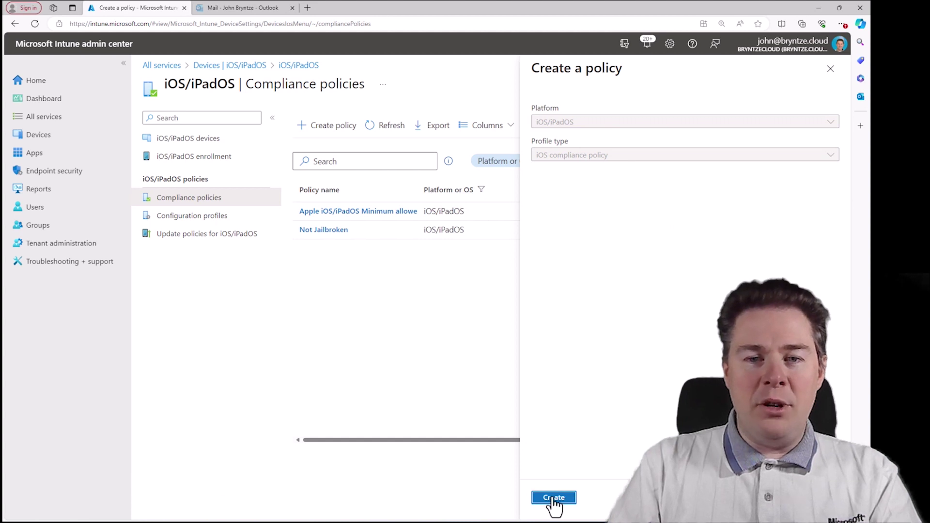
left_click(329, 154)
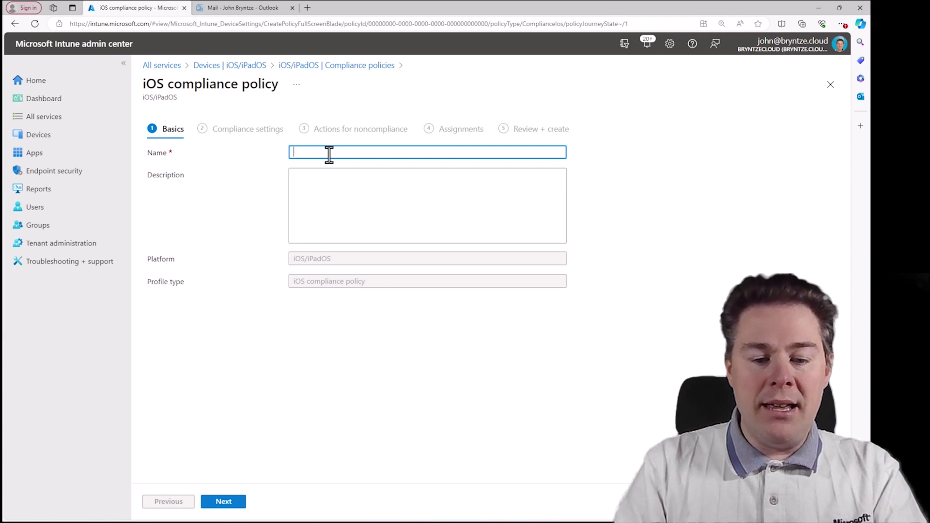
type("o mo")
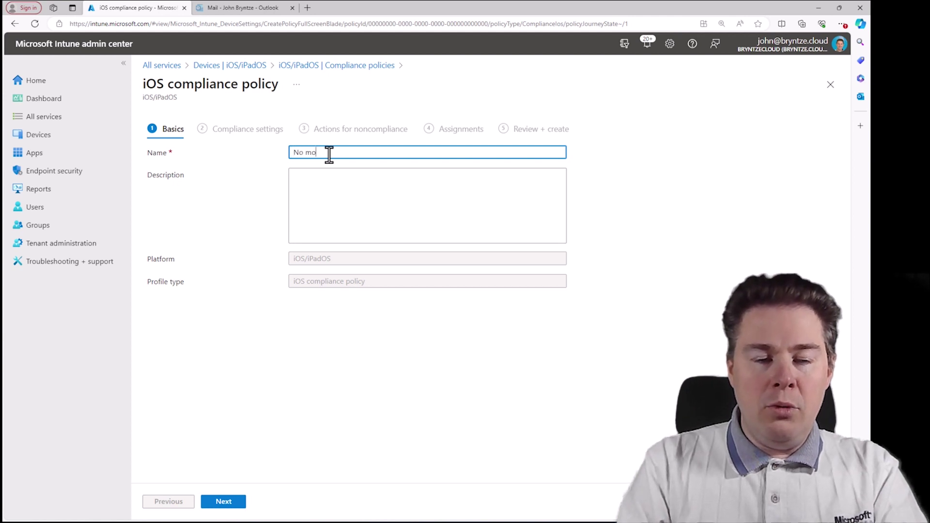
type("re than 15 m")
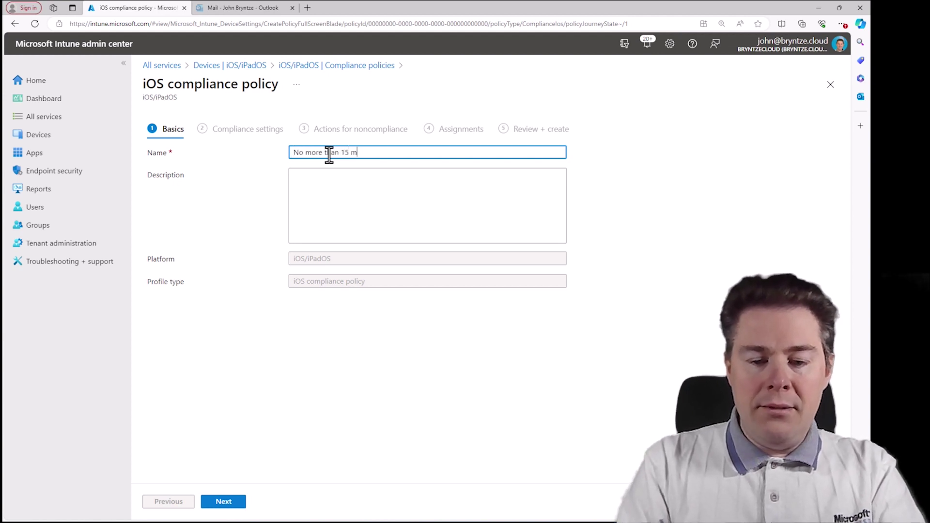
type("in inactivity")
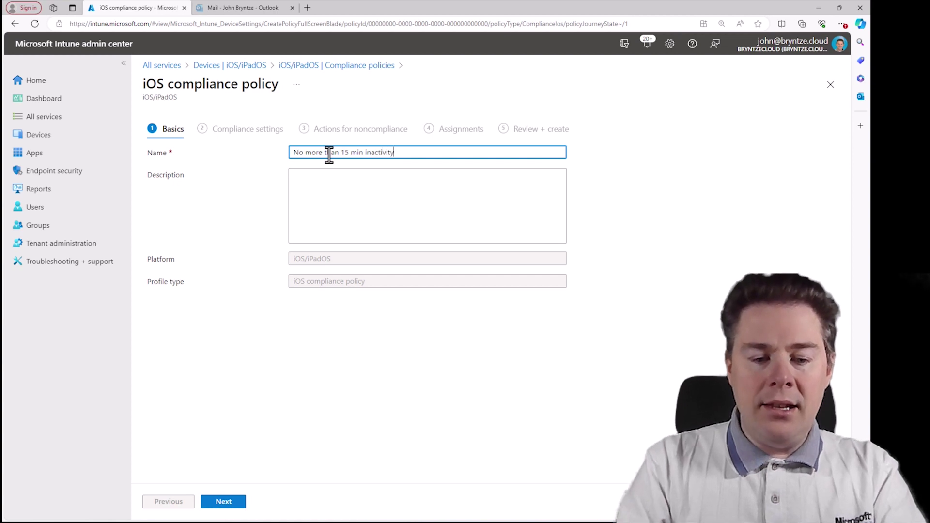
type(" before")
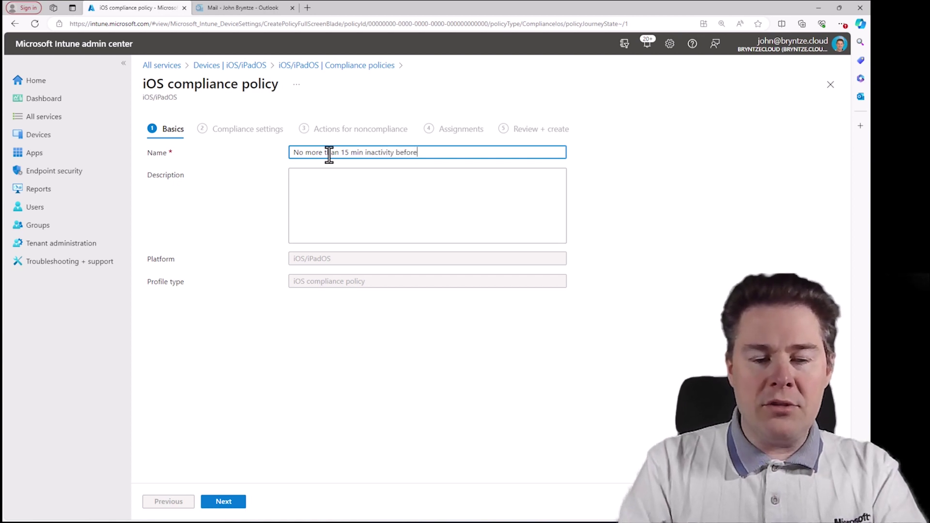
type(" lock screen")
key("ctrl+a")
key("ctrl+c")
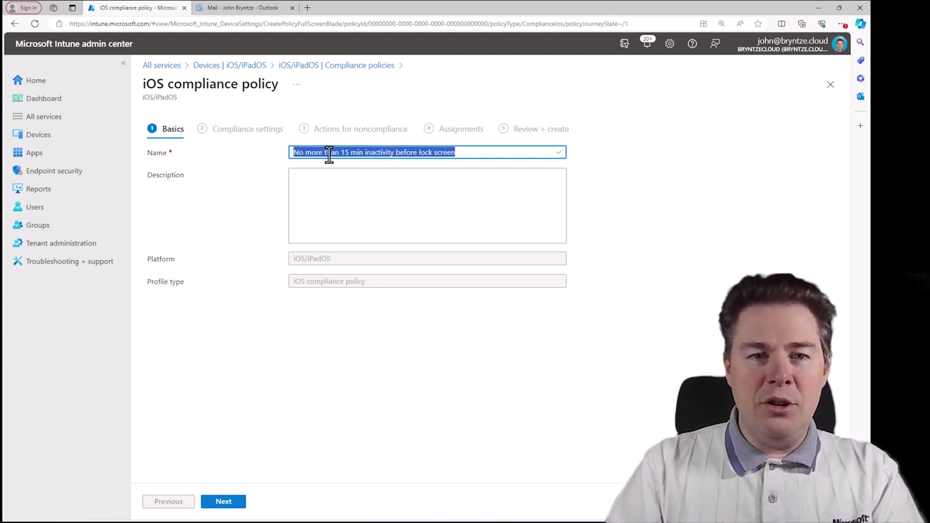
left_click(324, 195)
key("ctrl+v")
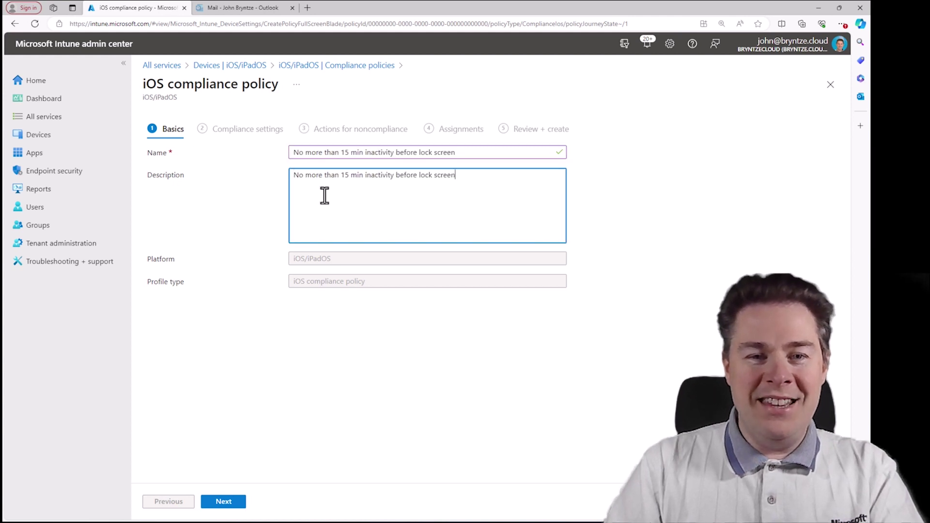
Step: Under System Security, require a password and set maximum inactivity before screen lock to 15 minutes
left_click(223, 502)
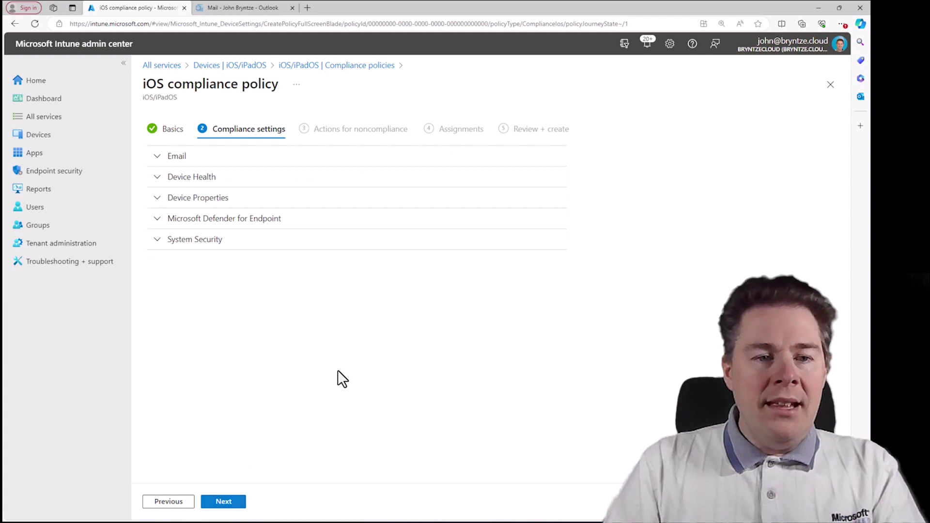
left_click(156, 246)
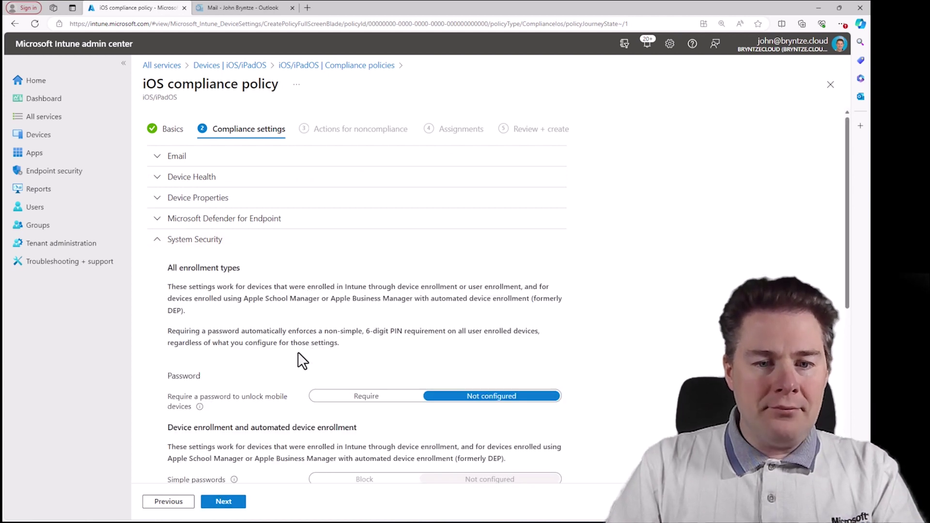
scroll(294, 352, "down", 3)
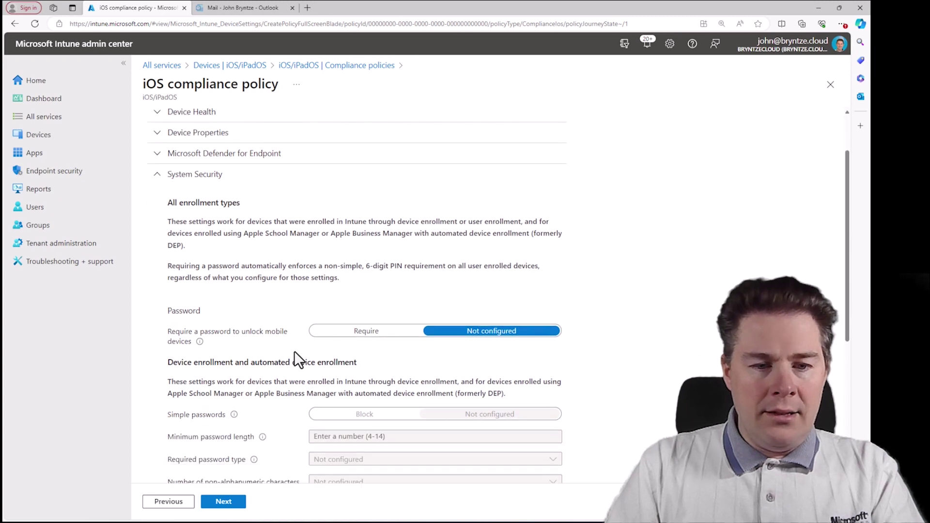
scroll(294, 352, "down", 10)
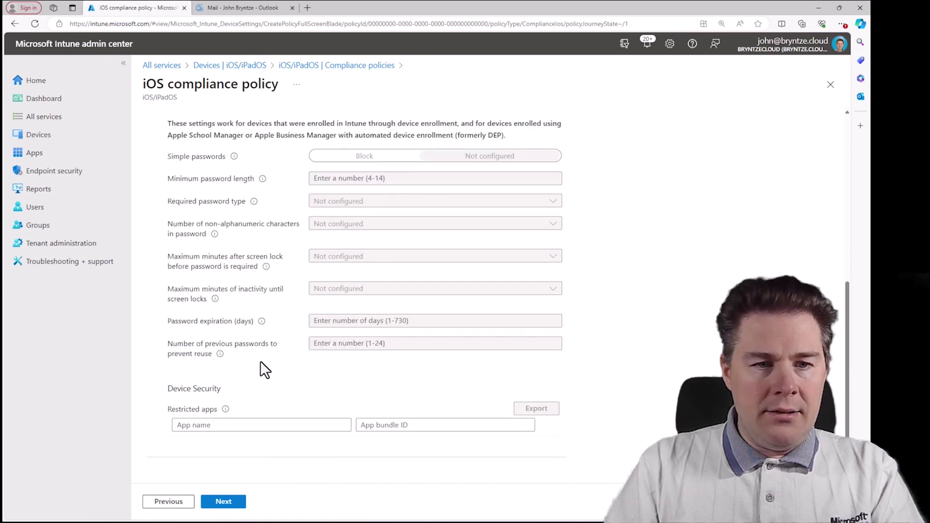
scroll(270, 299, "up", 5)
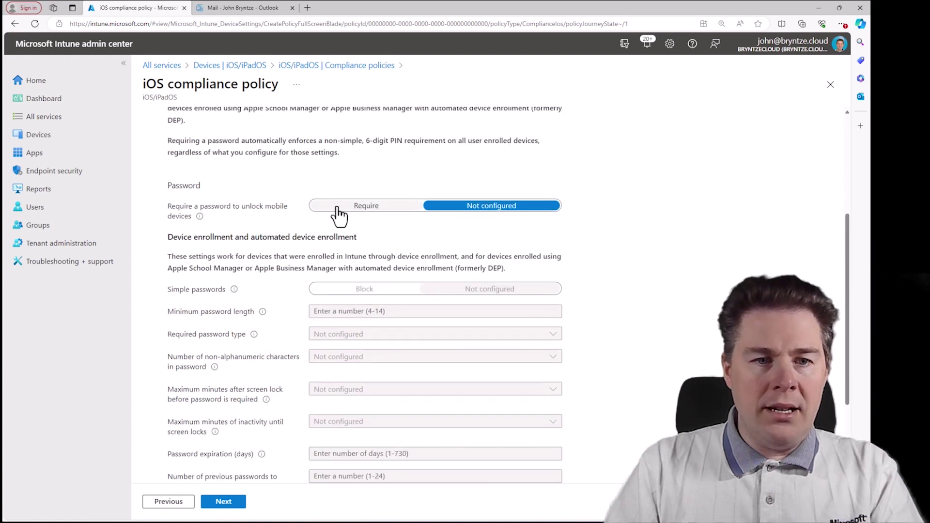
left_click(338, 208)
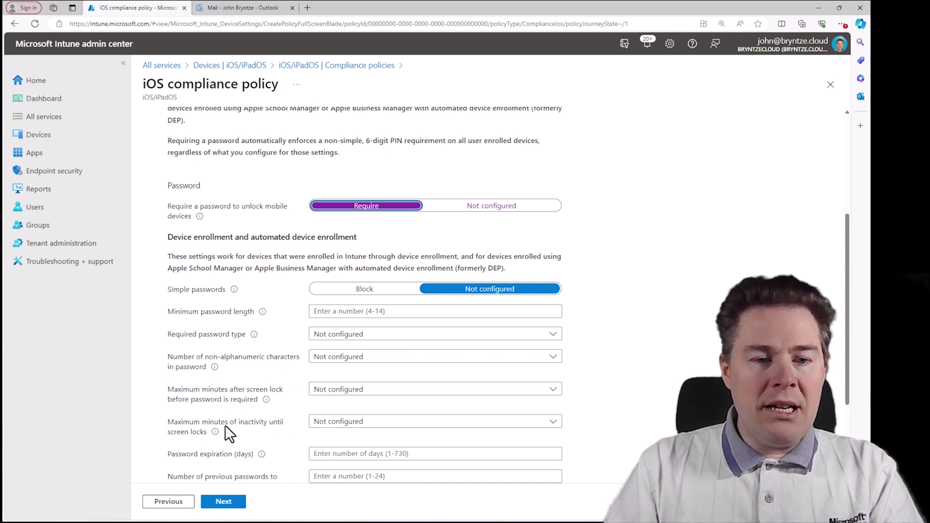
left_click(340, 425)
left_click(333, 407)
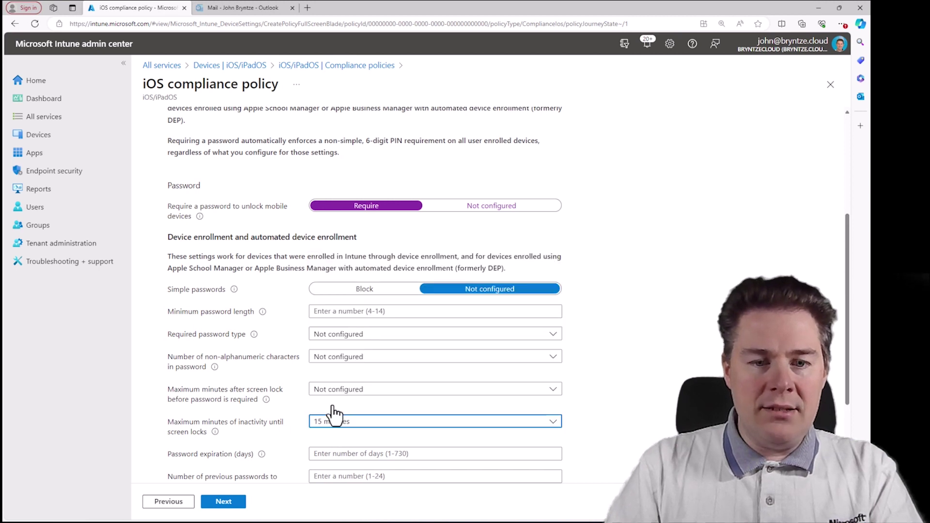
scroll(625, 359, "down", 2)
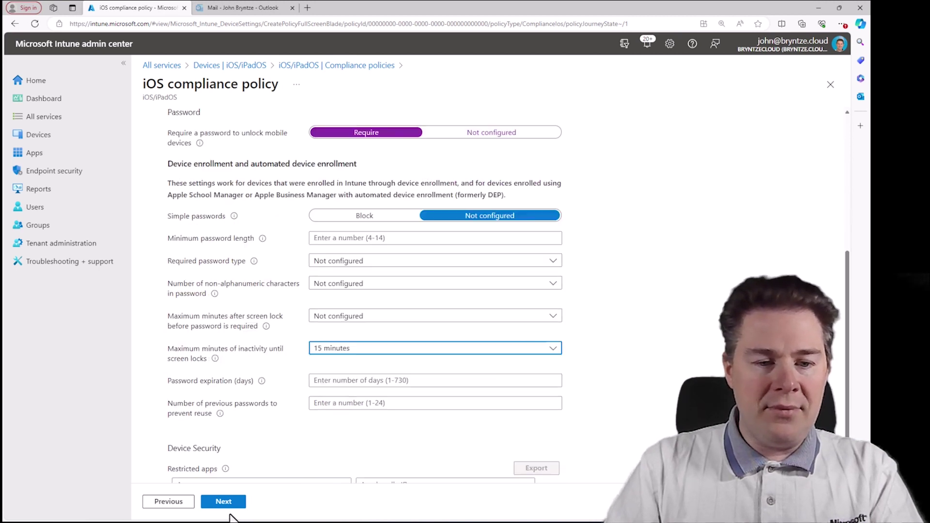
left_click(224, 502)
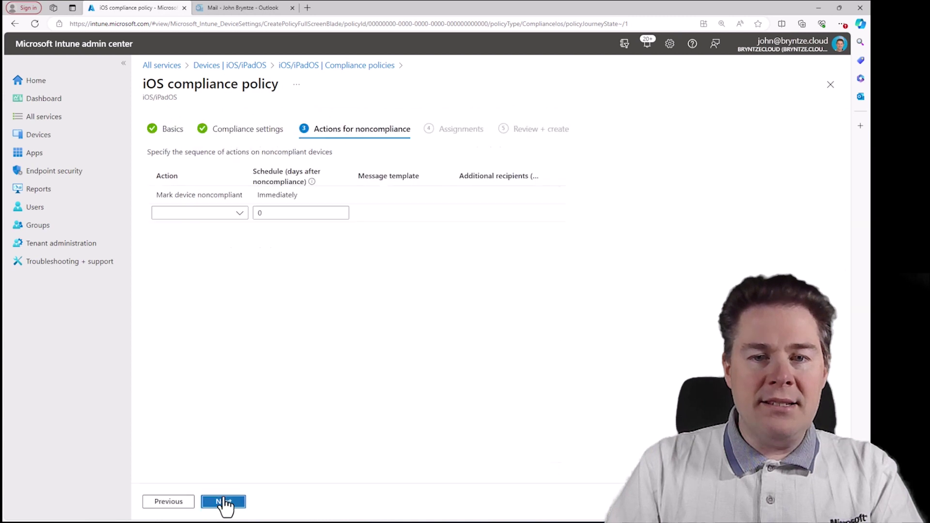
Step: Change the Mark device noncompliant schedule from 0 to 14 days
left_click(257, 196)
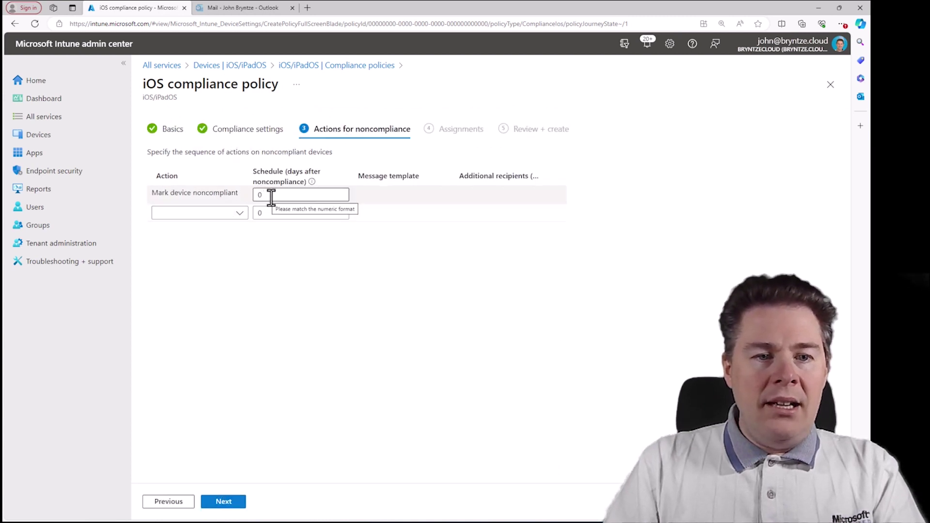
left_click_drag(271, 197, 254, 195)
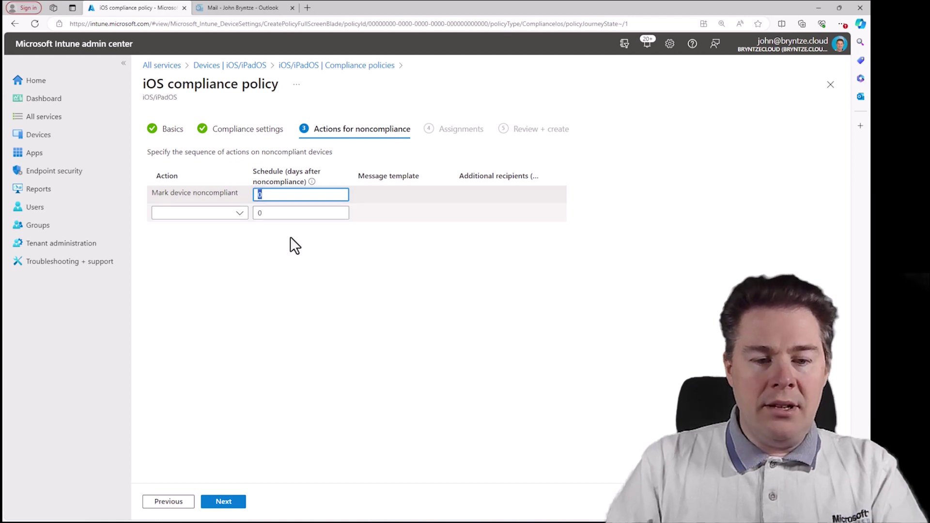
type("1")
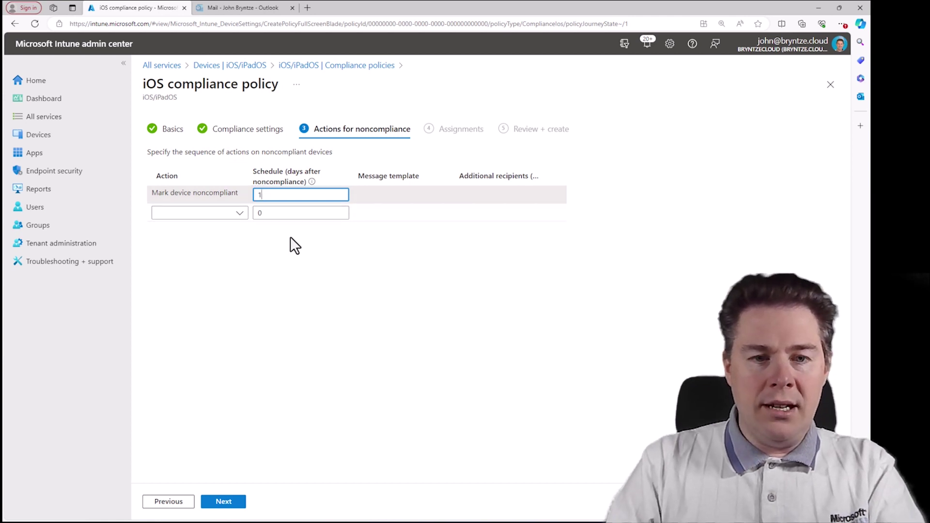
type("4")
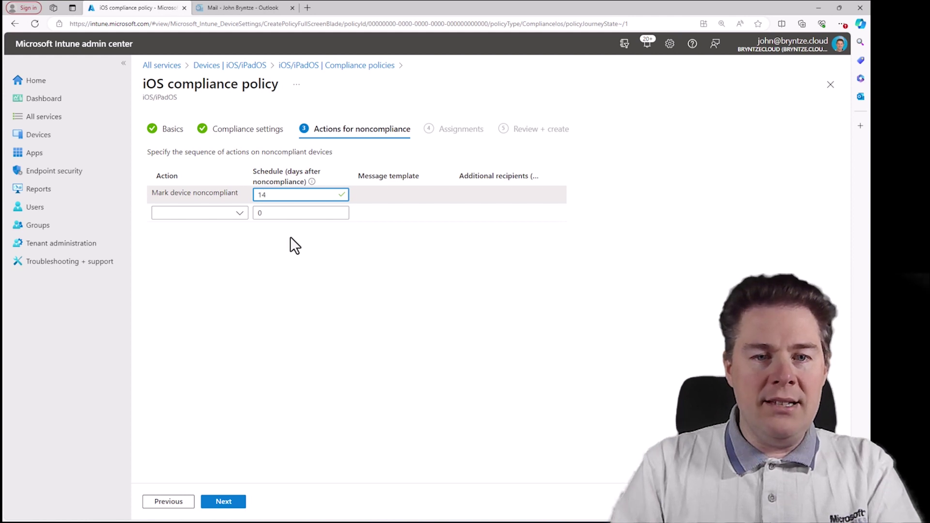
left_click(226, 502)
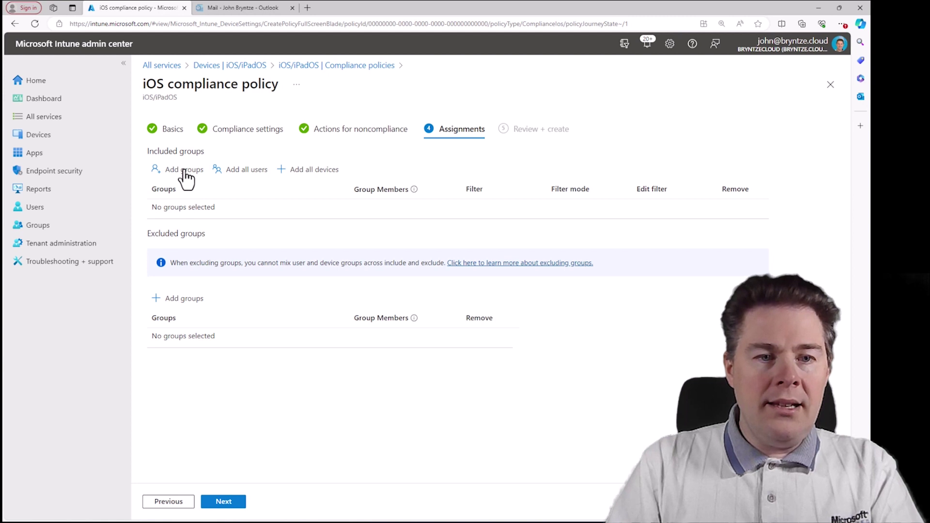
Step: Assign the inactivity policy to JBN - All iPhone Devices and create it
left_click(185, 179)
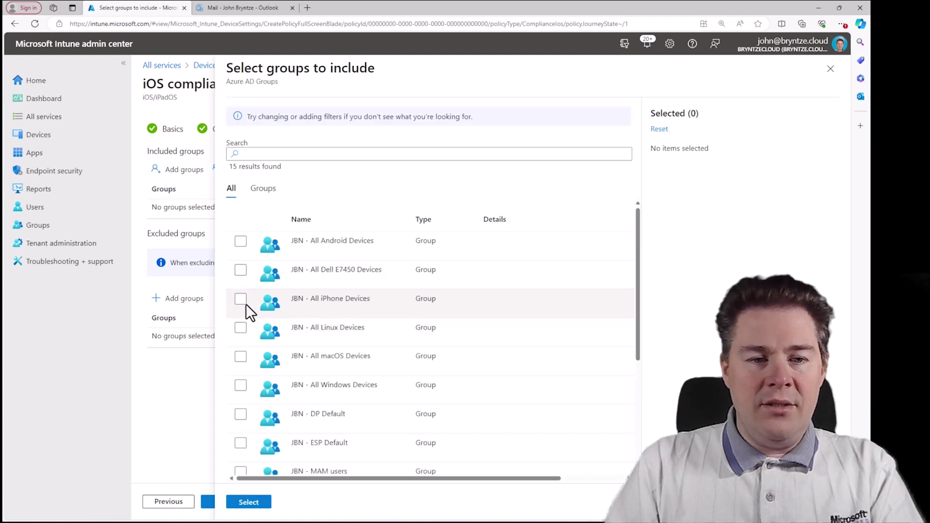
left_click(240, 301)
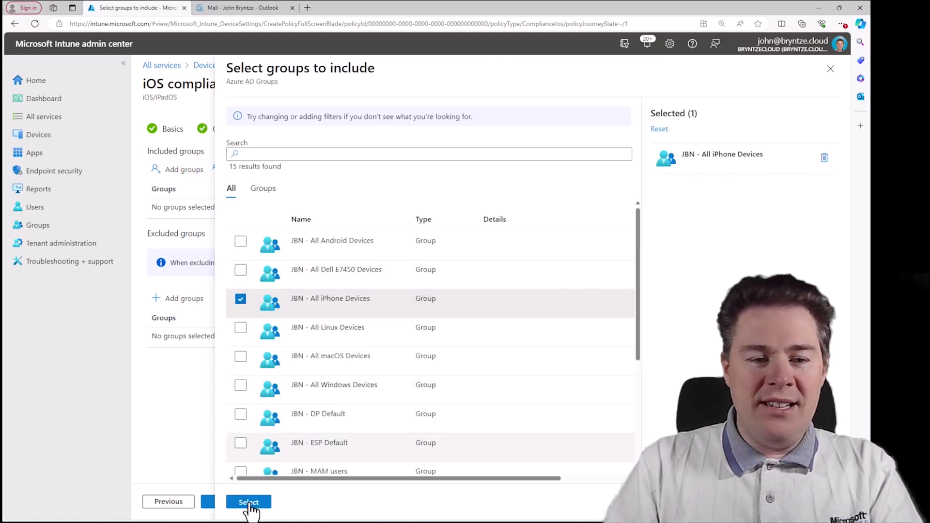
left_click(252, 504)
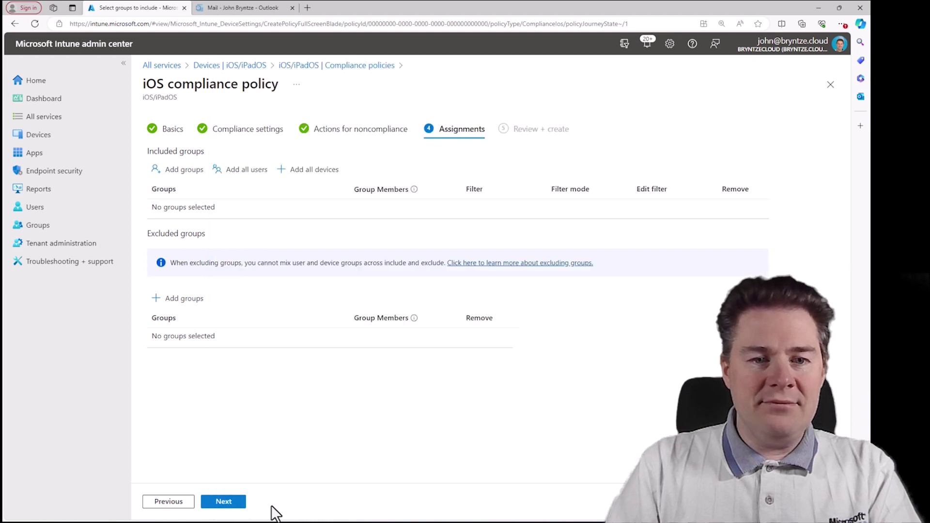
left_click(224, 502)
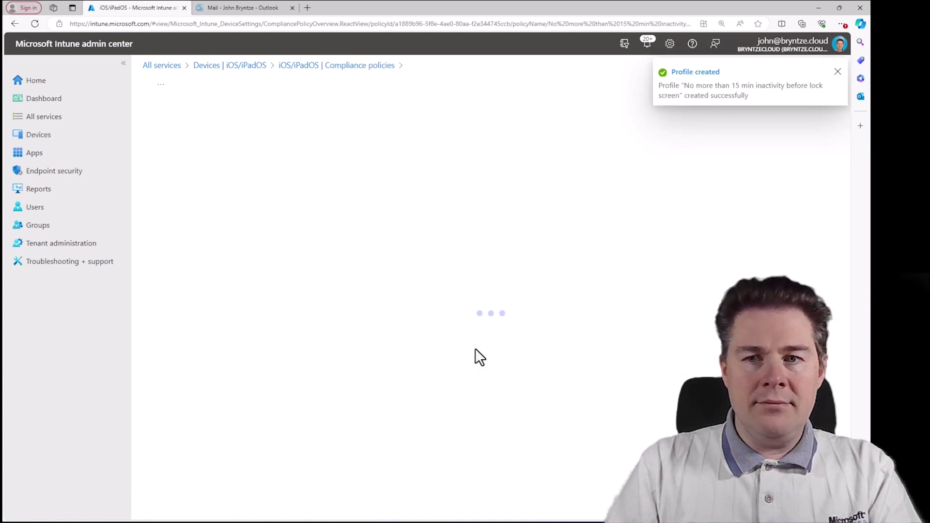
left_click(297, 66)
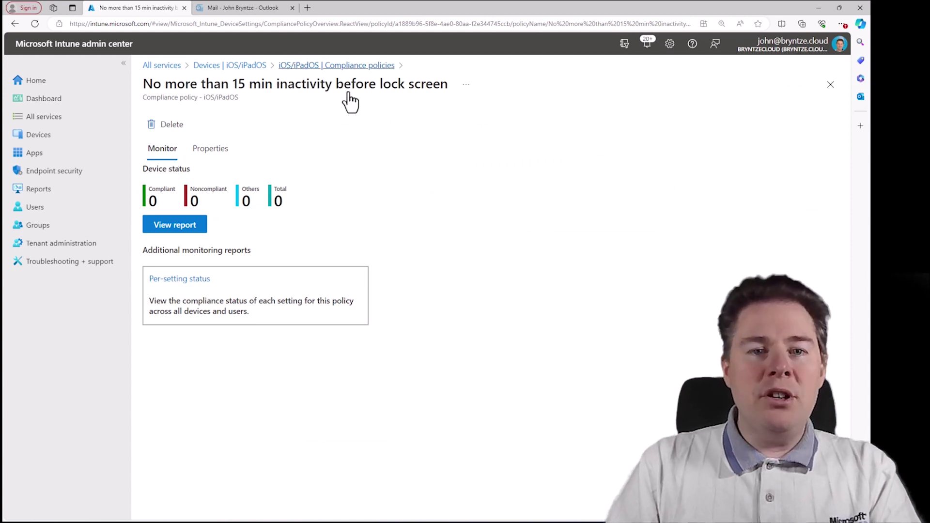
Step: Return to the iOS/iPadOS compliance policies list via the breadcrumb
left_click(321, 64)
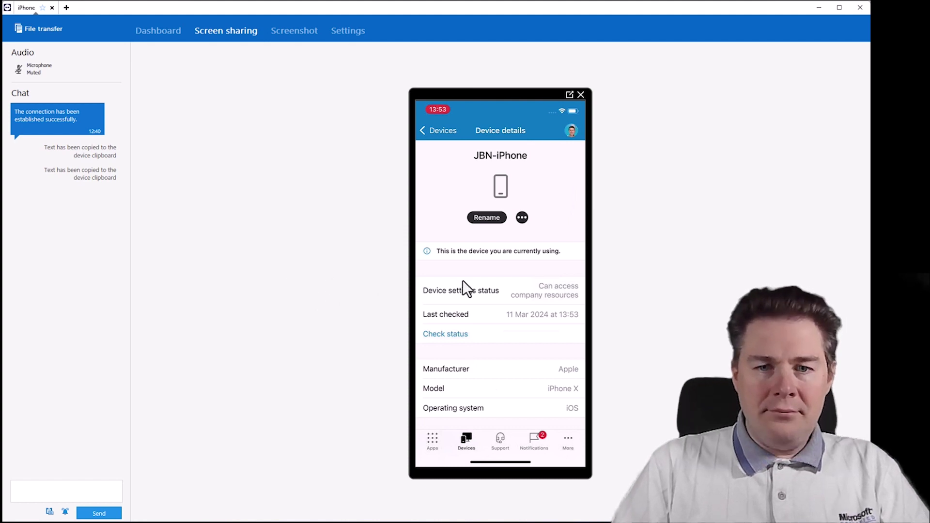
Step: Close the remote iPhone window and review JBN-iPhone's per-policy compliance under All devices
left_click(822, 6)
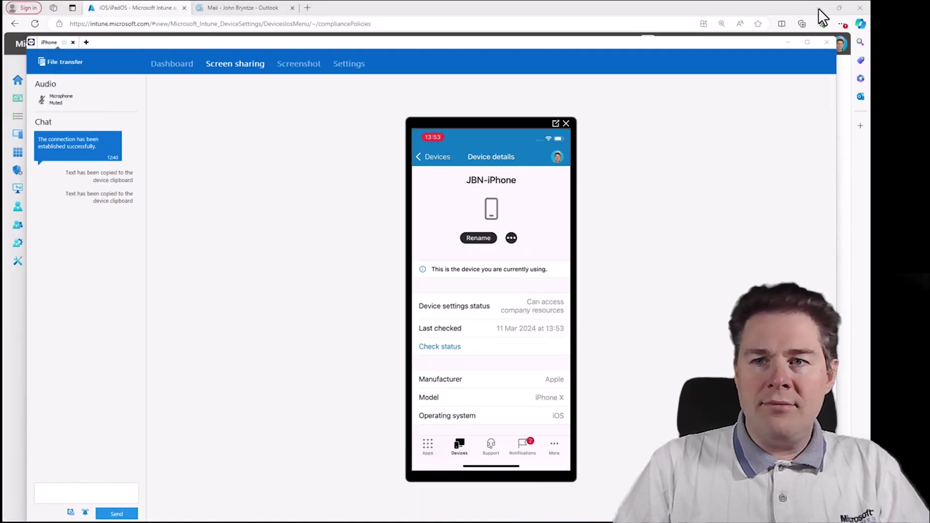
left_click(817, 9)
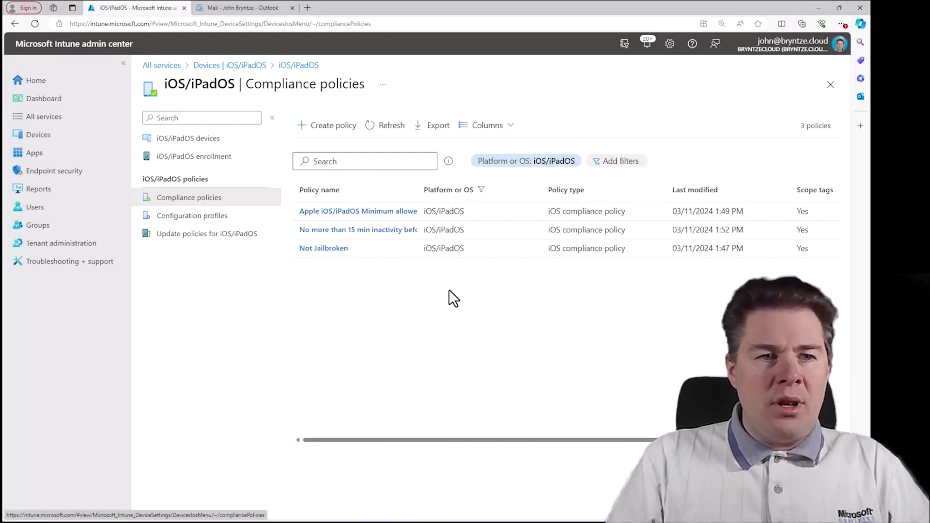
left_click(38, 141)
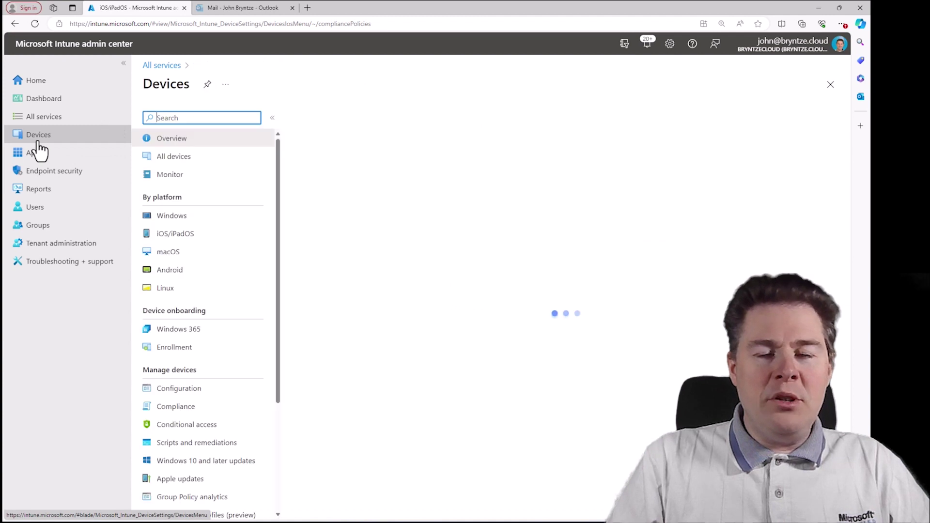
left_click(178, 159)
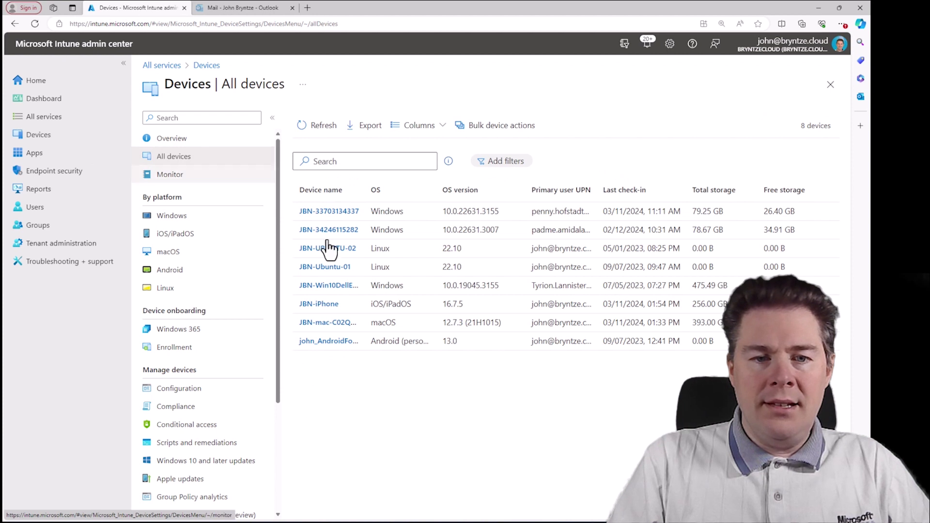
left_click(320, 304)
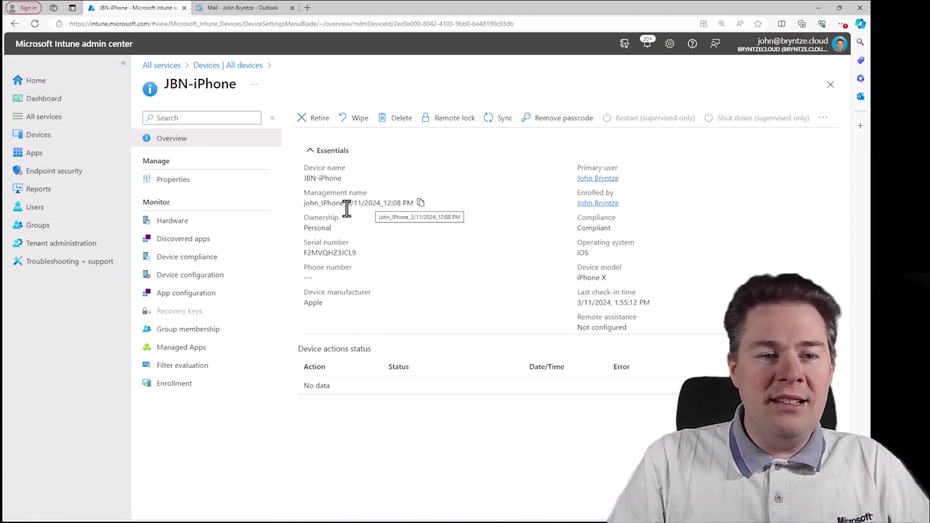
left_click(184, 265)
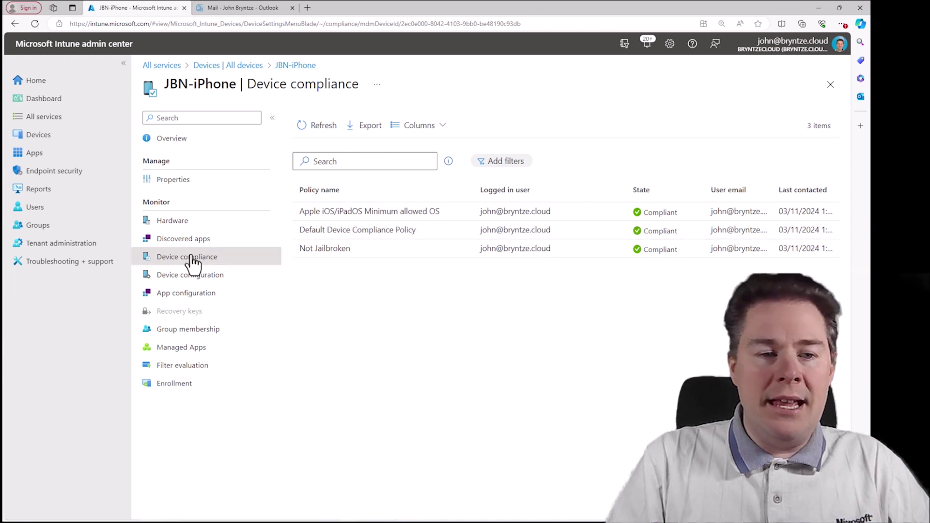
left_click(34, 140)
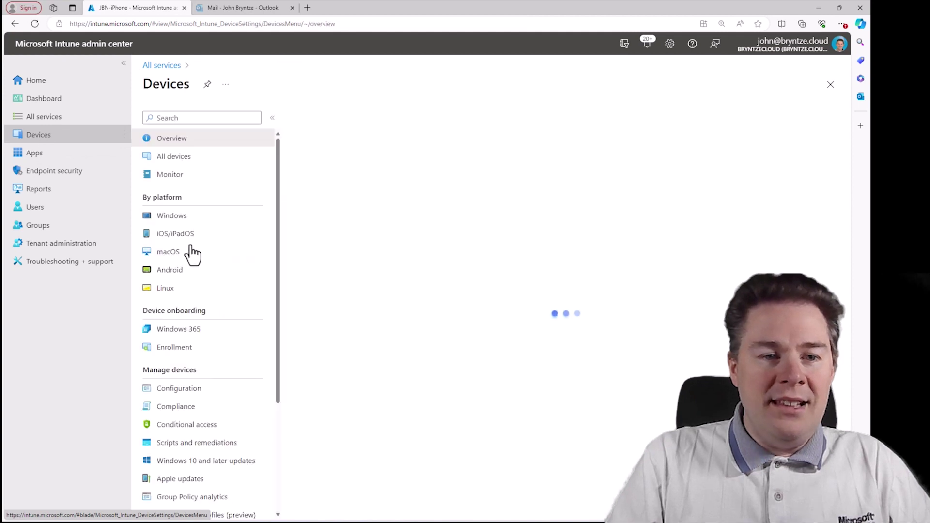
Step: Open the 'No more than 15 min inactivity before lock screen' policy from iOS/iPadOS compliance policies
left_click(167, 237)
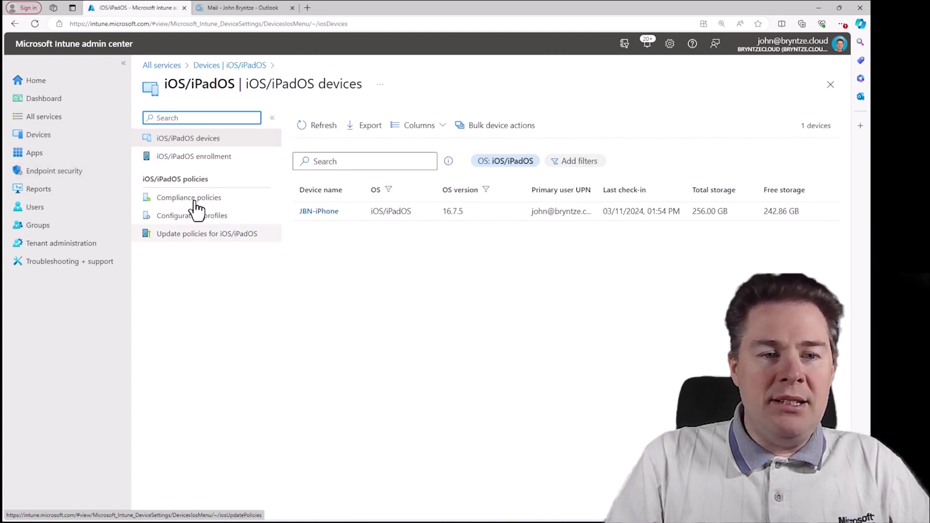
left_click(194, 200)
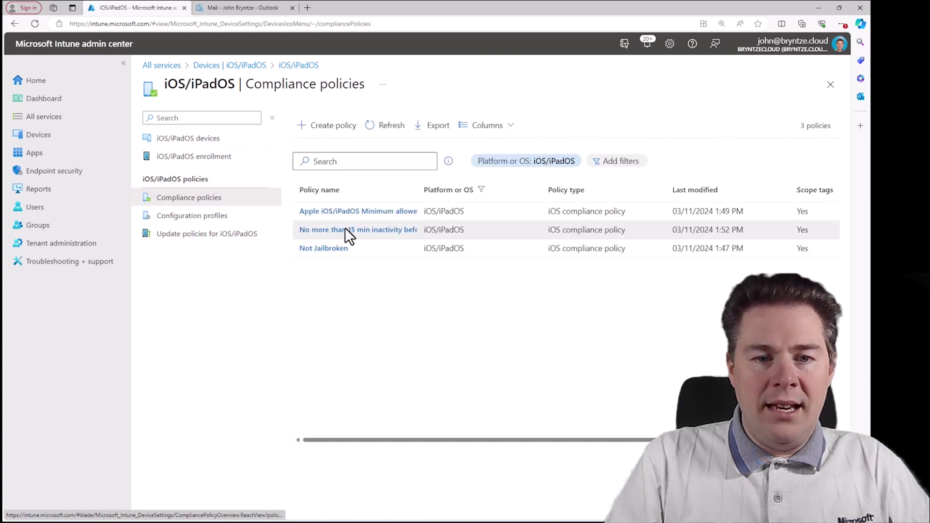
left_click(341, 232)
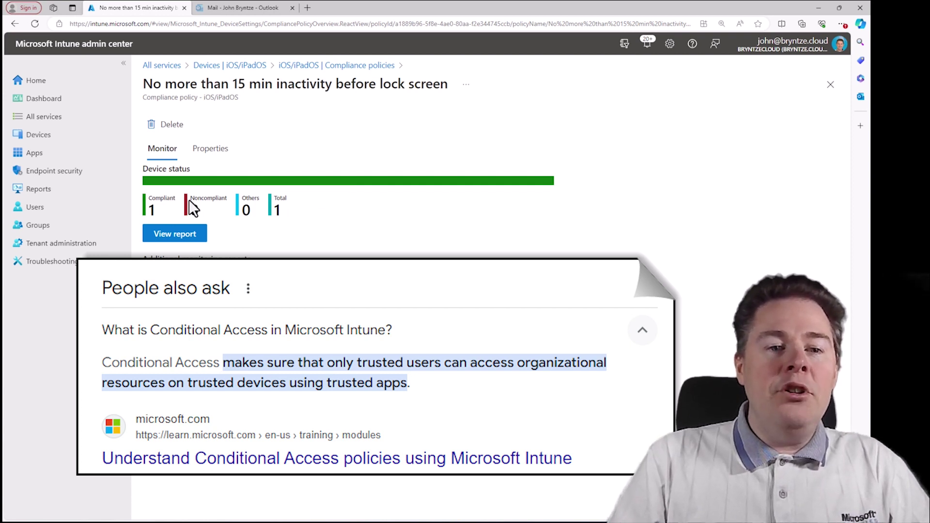
left_click(395, 239)
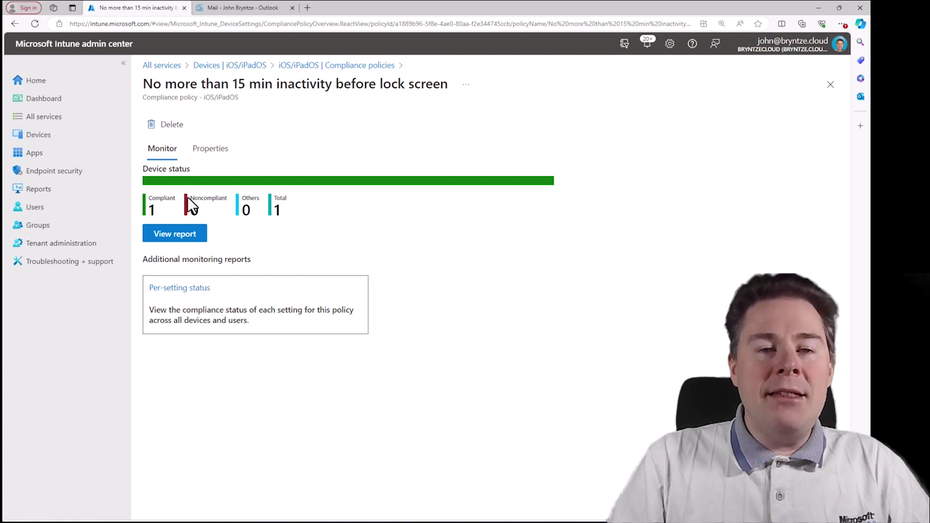
left_click(333, 225)
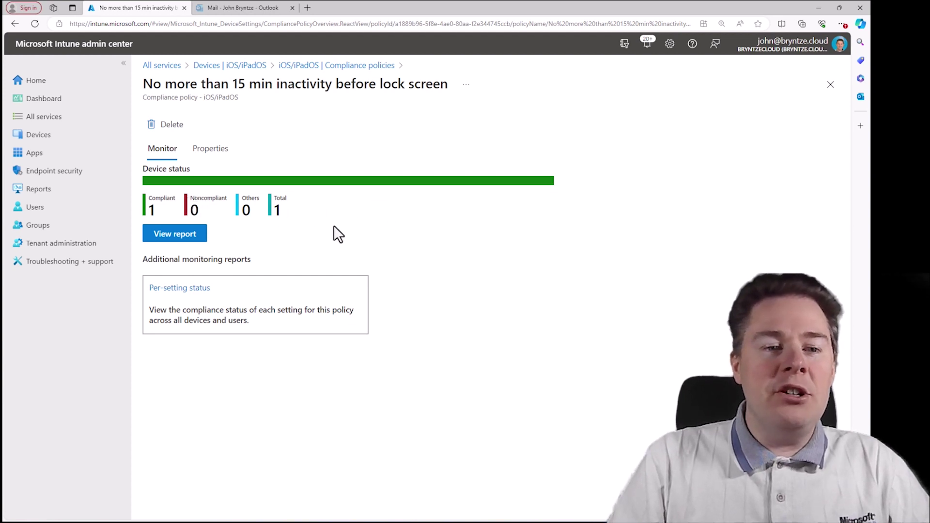